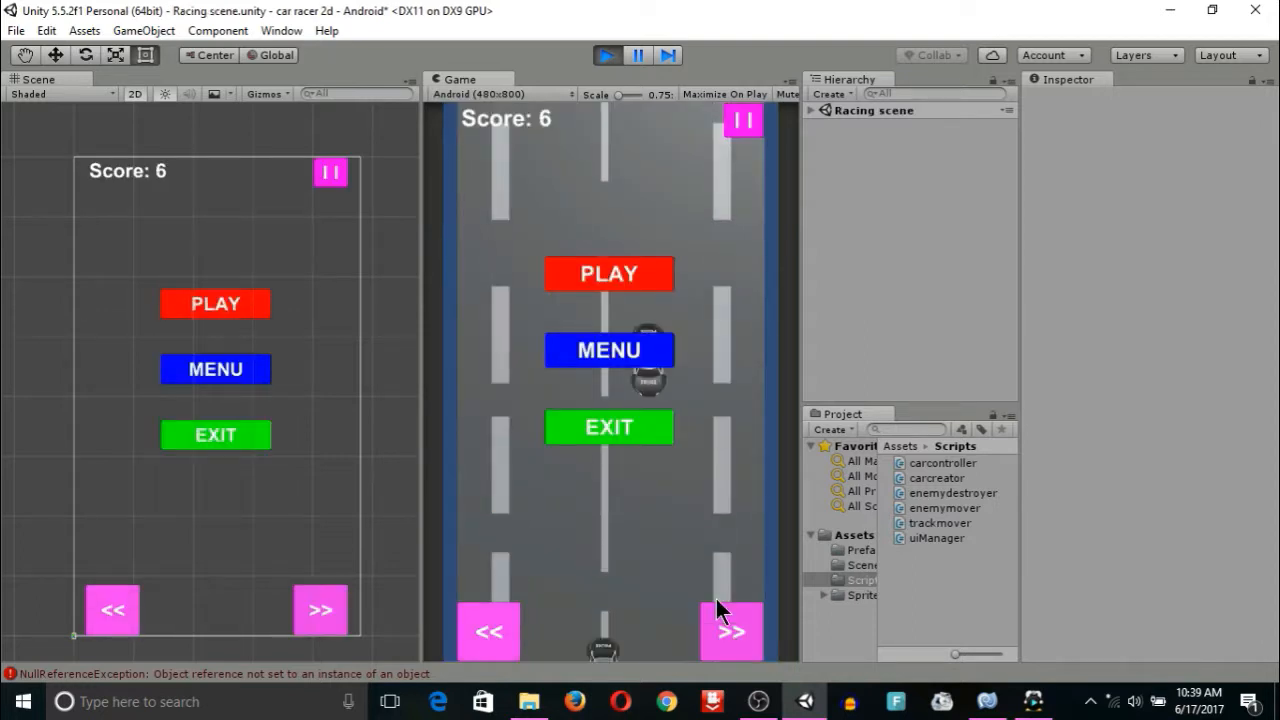
Step: Stop the running game and bring up the Android player settings from the build settings
key("ctrl+p")
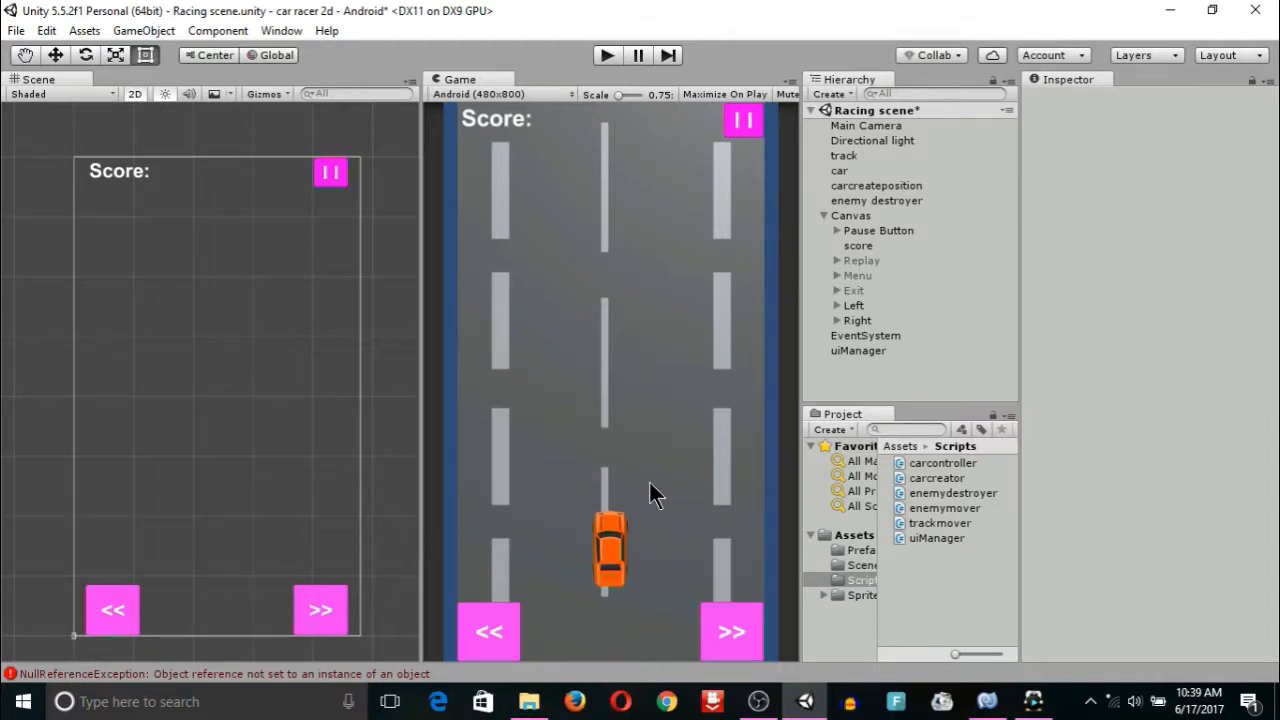
left_click(16, 30)
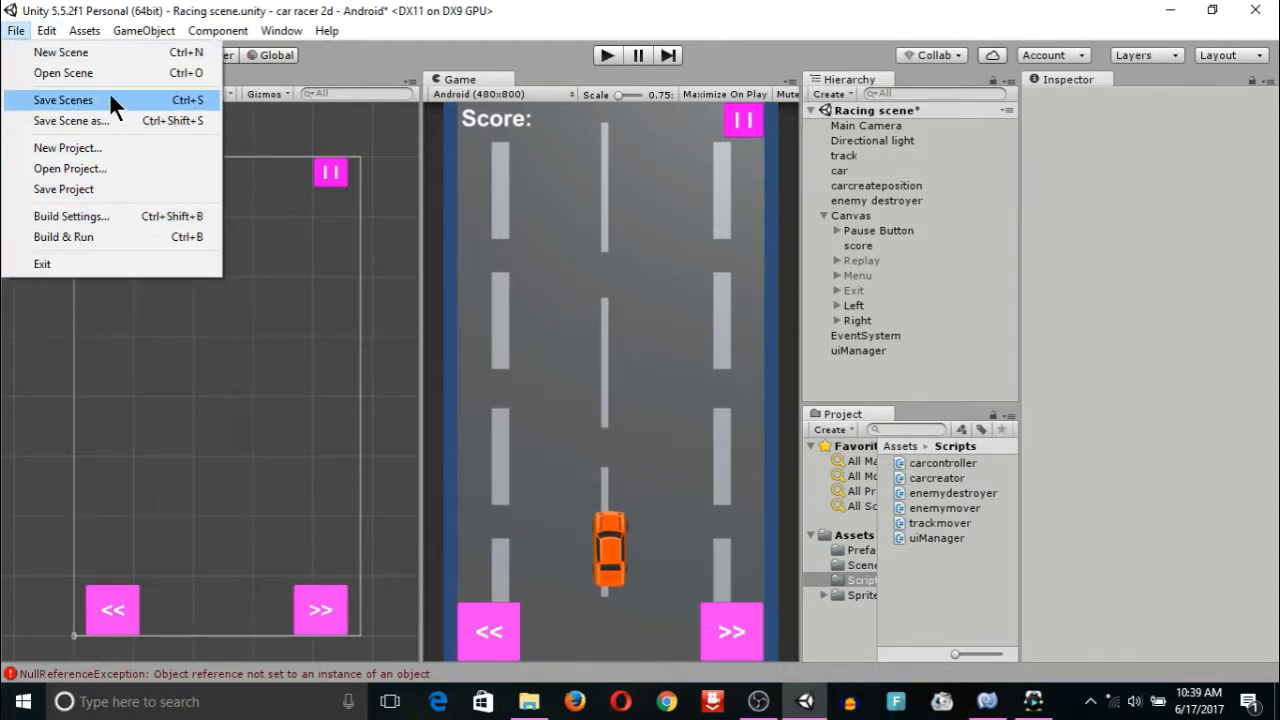
mouse_move(95, 36)
mouse_move(18, 34)
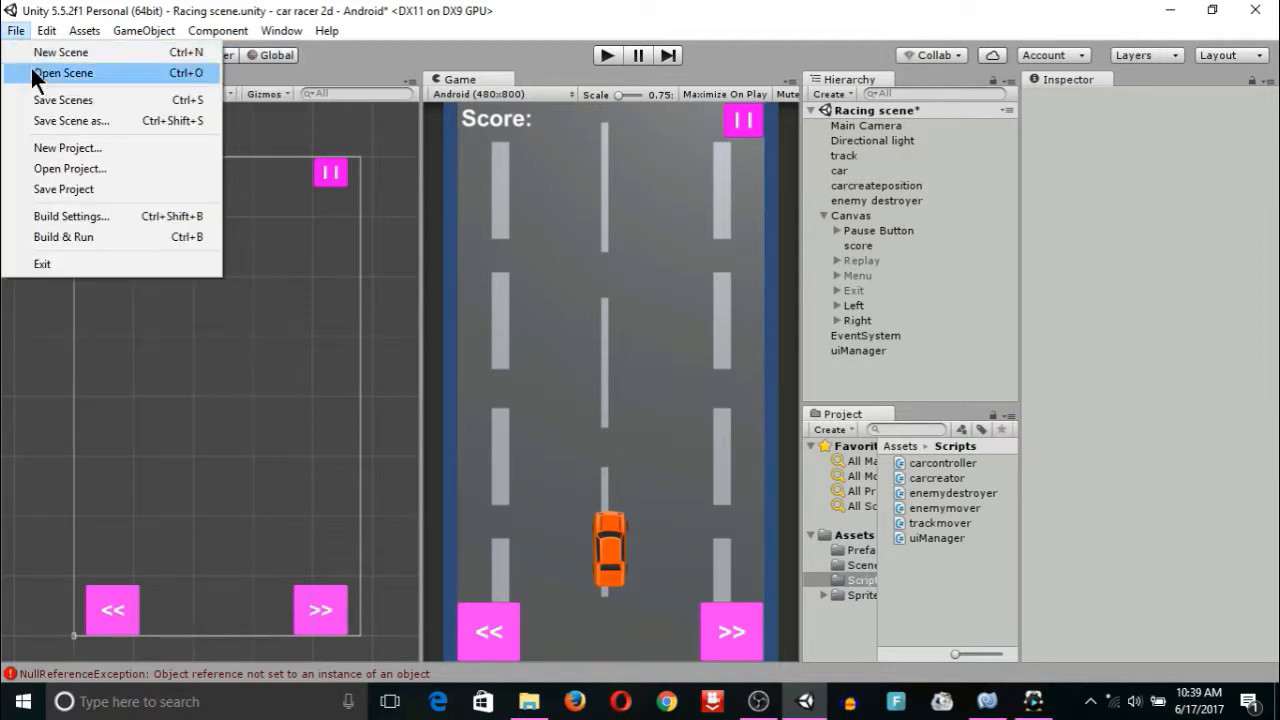
left_click(79, 220)
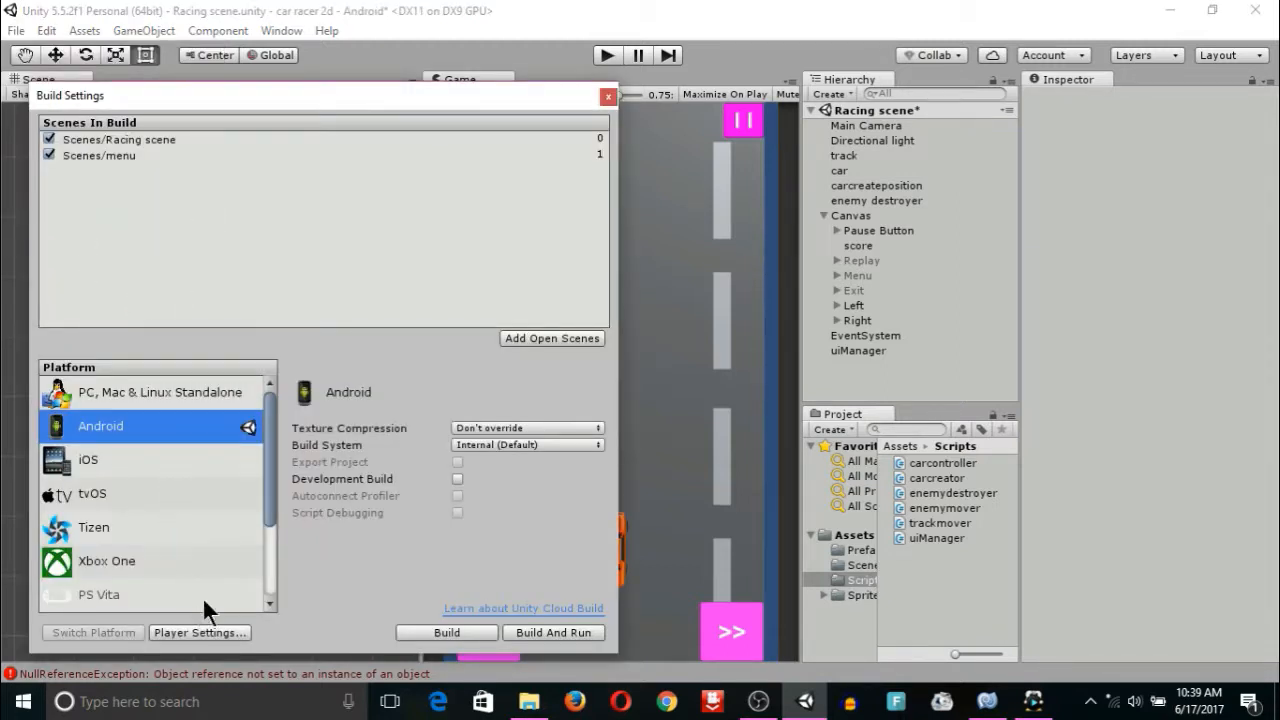
left_click(199, 632)
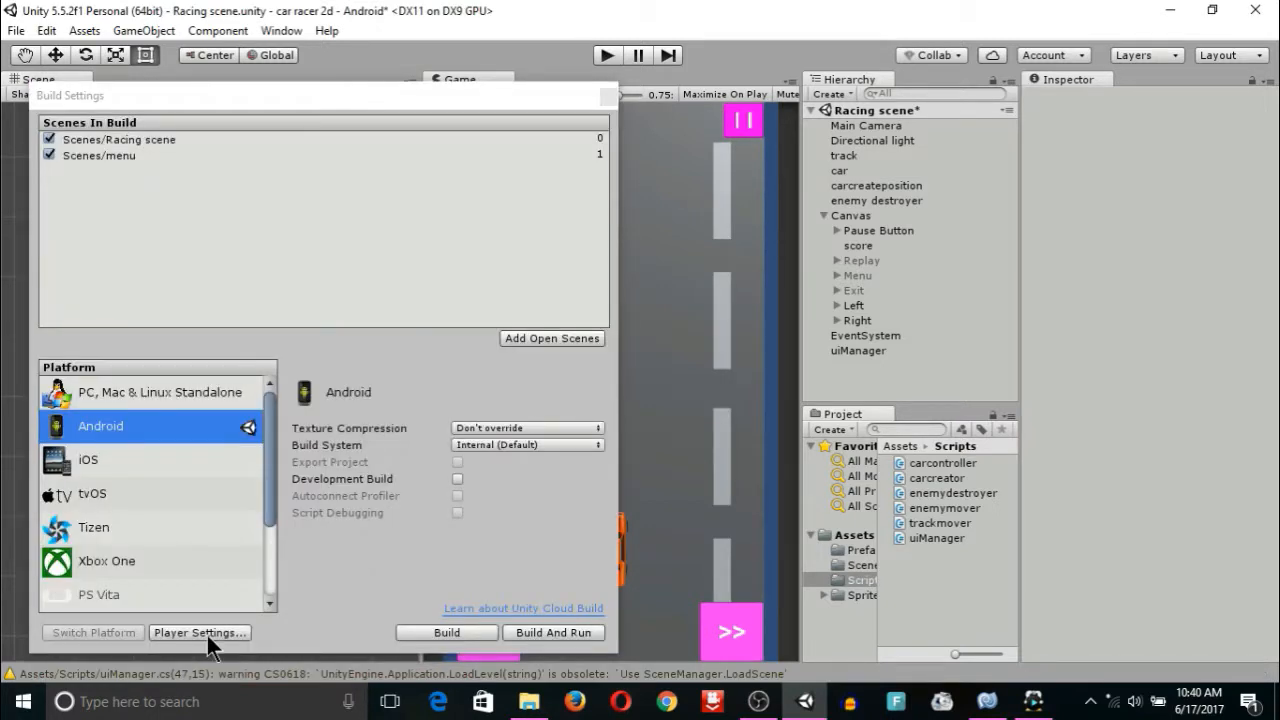
left_click(206, 632)
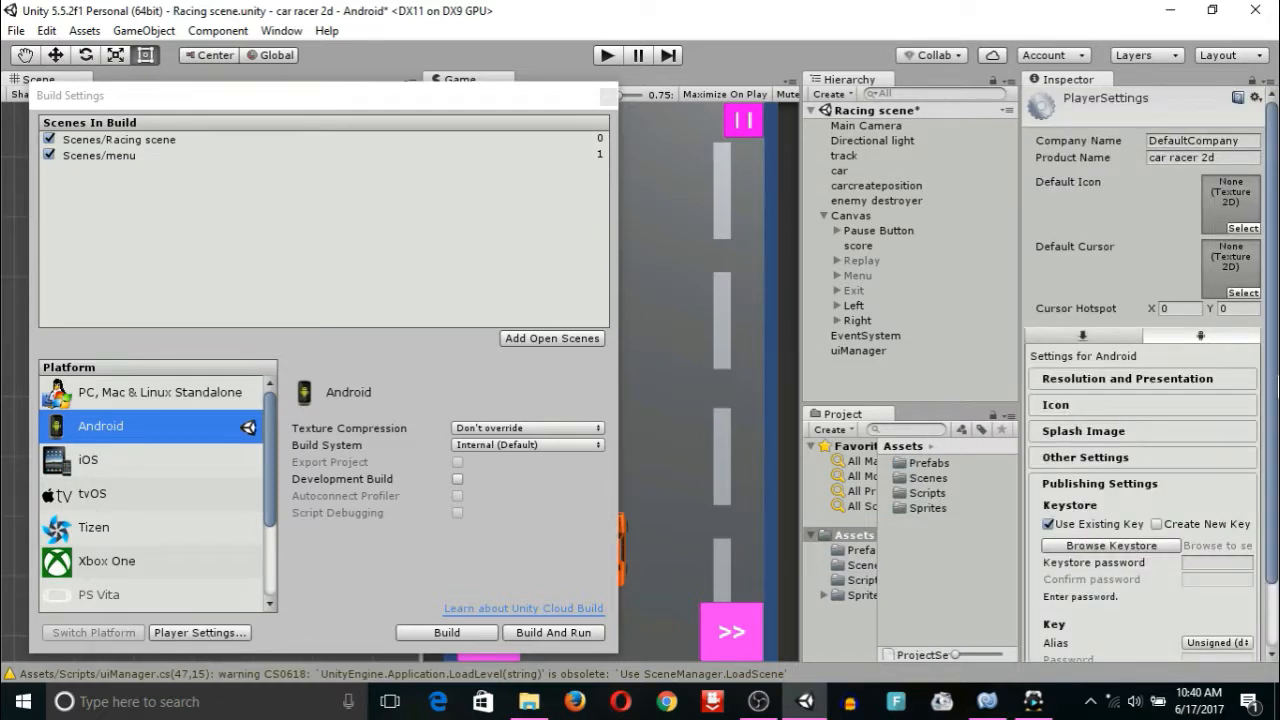
left_click_drag(1276, 380, 1276, 264)
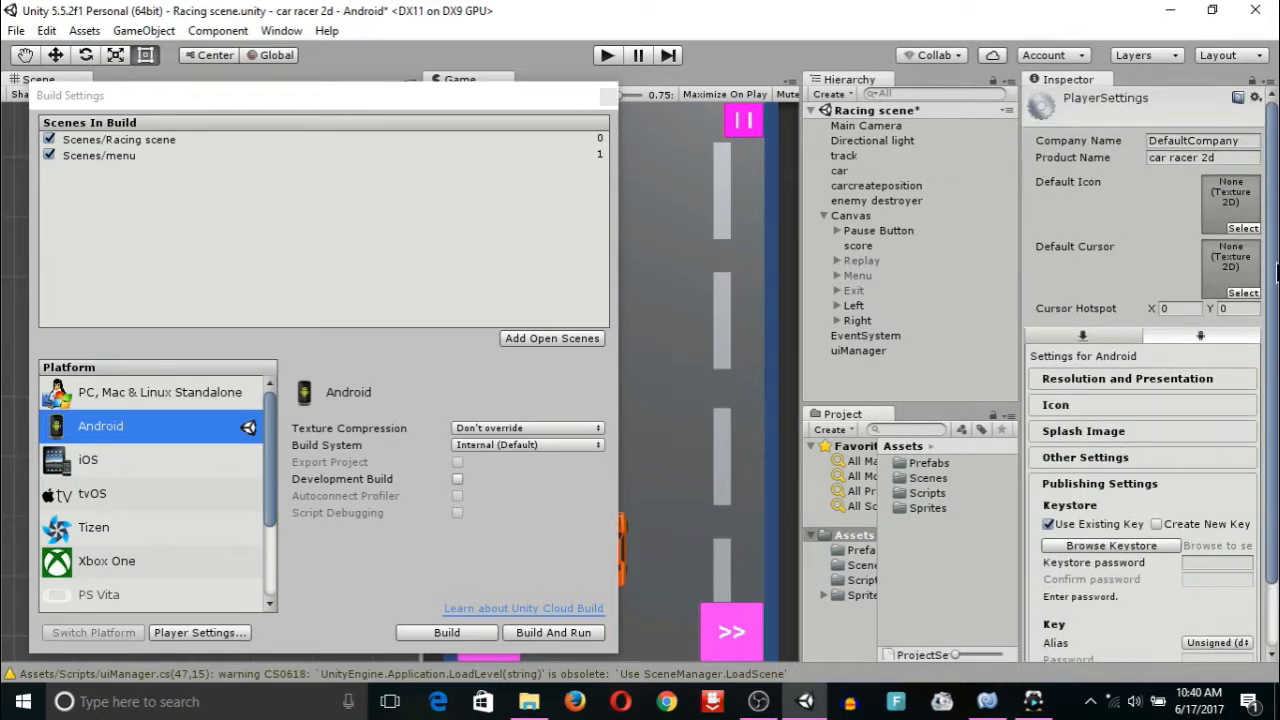
left_click(1246, 140)
type("Mke")
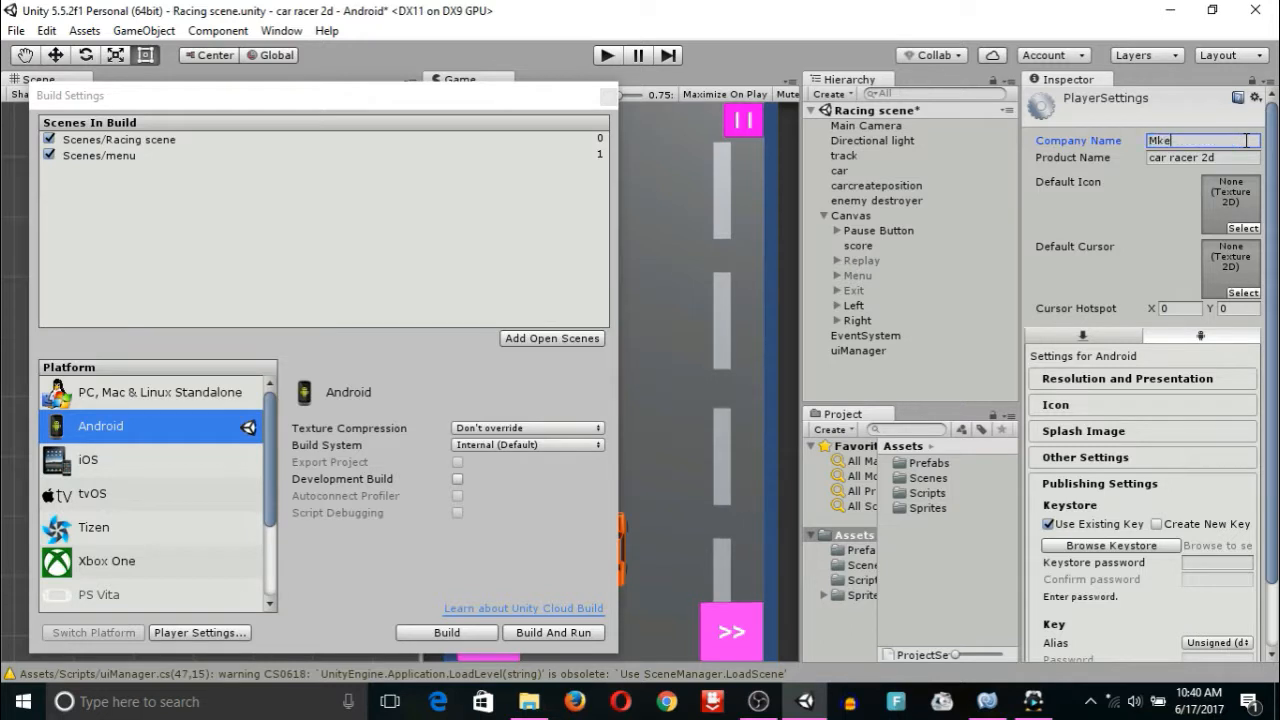
key("BackSpace")
key("BackSpace")
type("ake&Create")
key("BackSpace")
key("BackSpace")
key("BackSpace")
key("BackSpace")
key("BackSpace")
key("BackSpace")
key("BackSpace")
key("BackSpace")
key("BackSpace")
key("BackSpace")
key("BackSpace")
type("DefaultCompany")
Step: Assign the menuracer texture as the game's default icon
left_click(1234, 160)
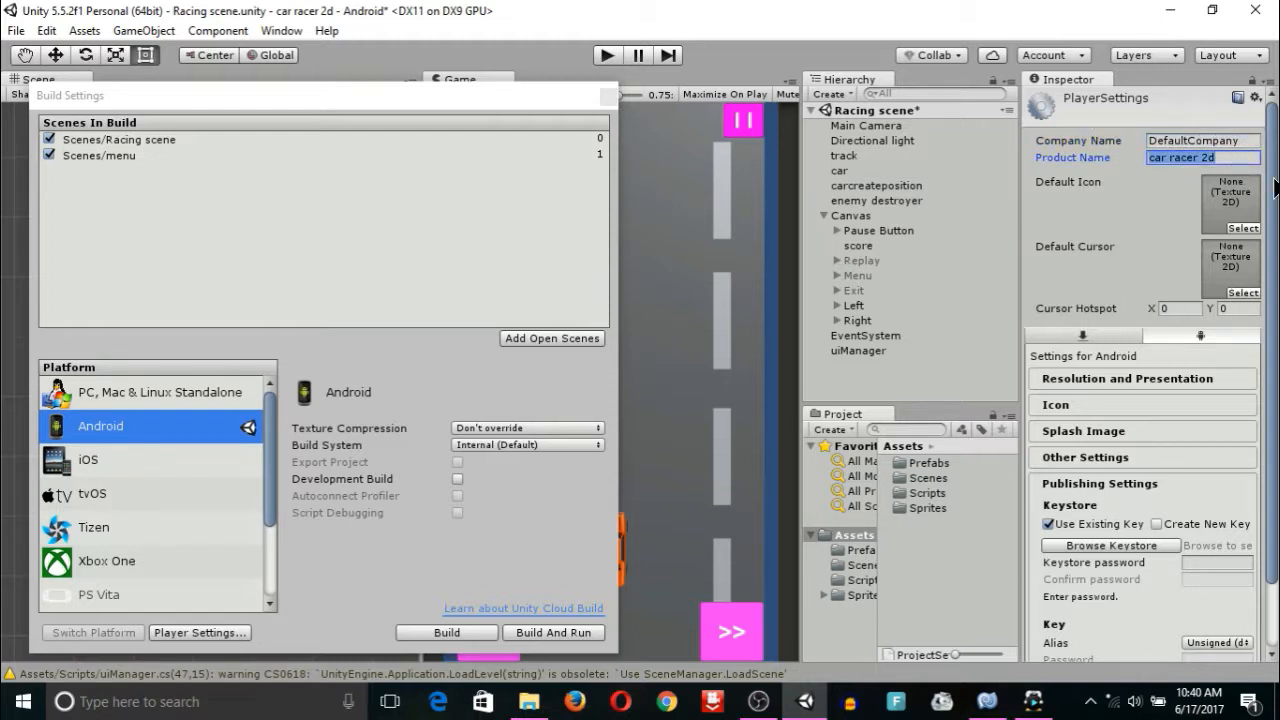
left_click(1243, 228)
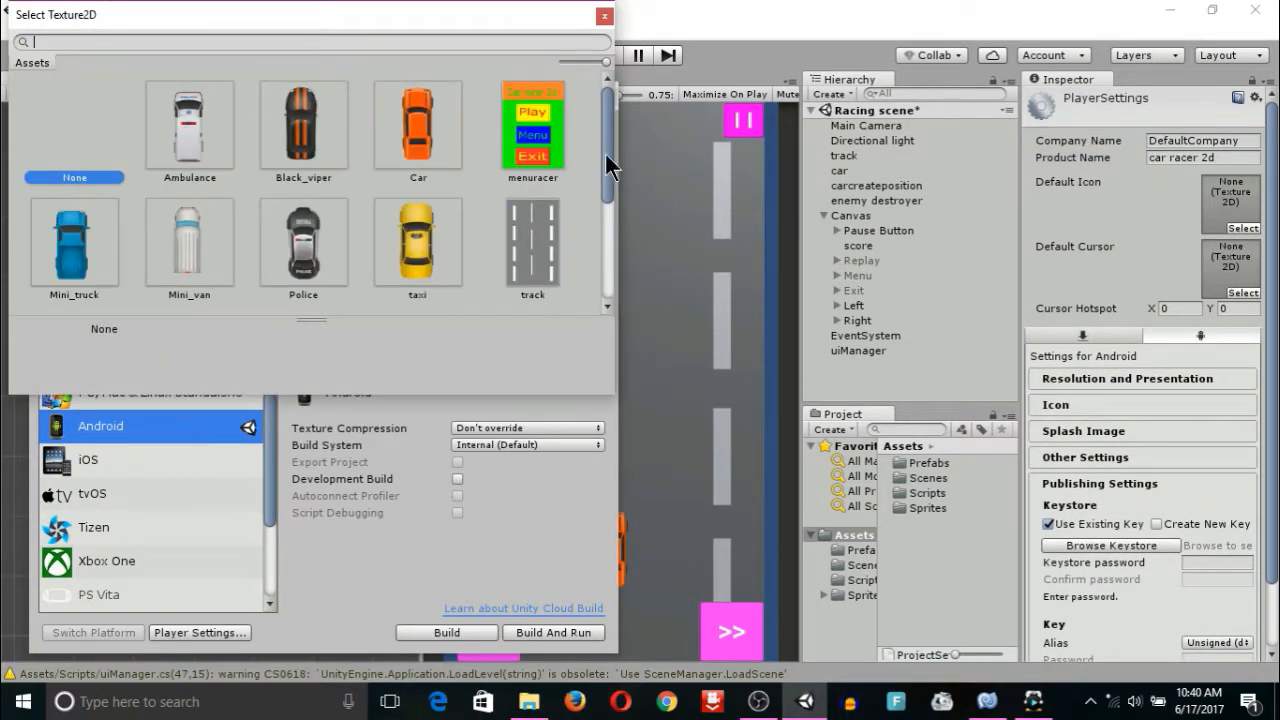
mouse_move(604, 151)
left_mouse_down()
mouse_move(612, 237)
mouse_move(616, 139)
left_mouse_up()
left_click(547, 128)
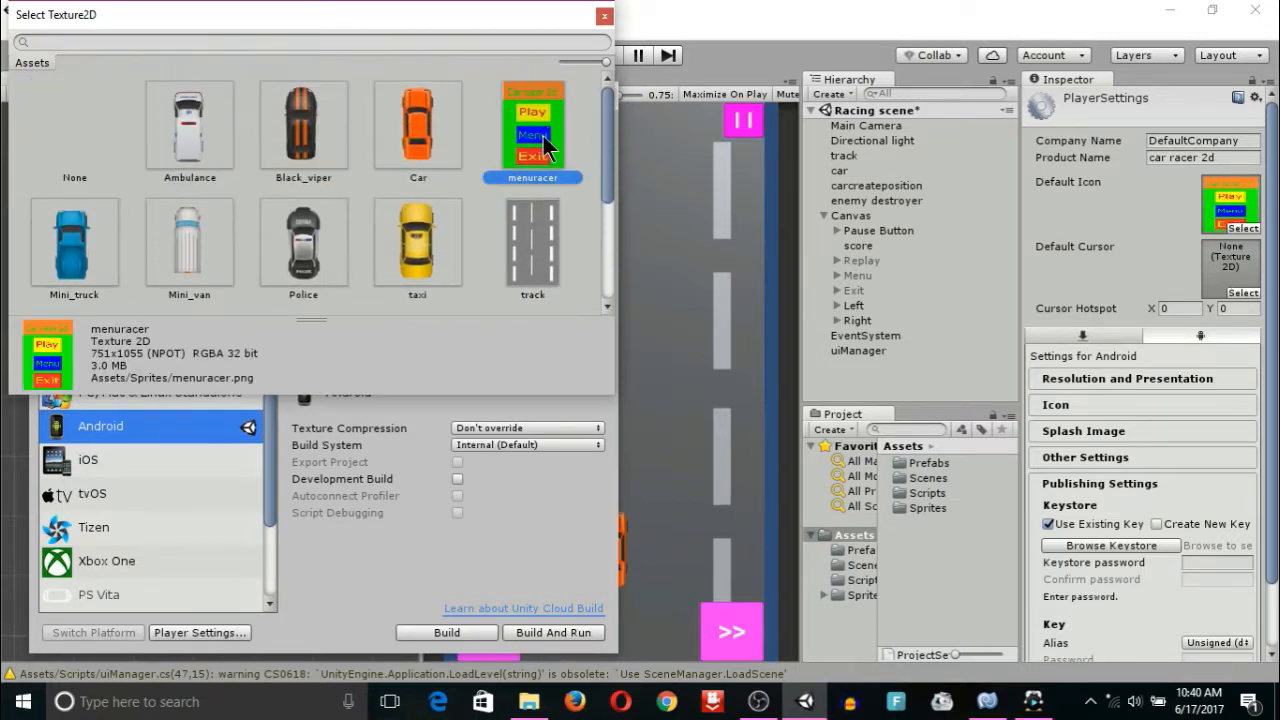
double_click(541, 129)
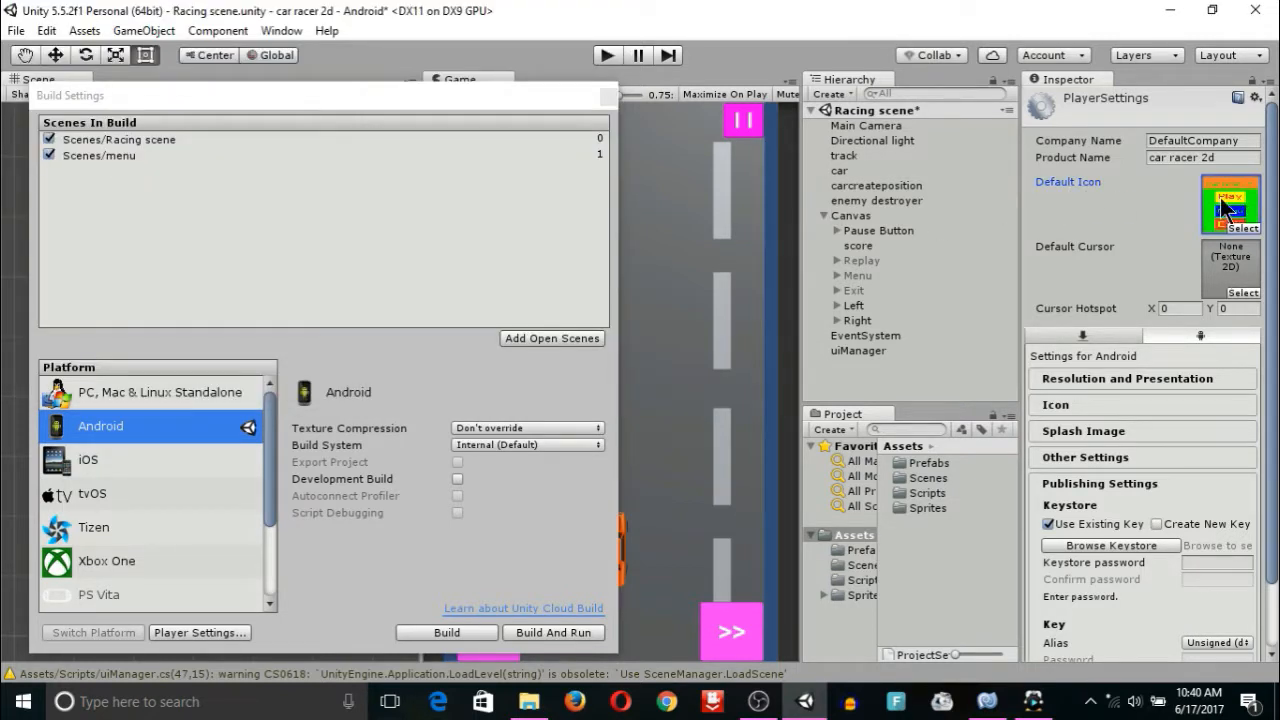
Step: Disallow the Landscape Left and Landscape Right orientations for auto rotation in the resolution and presentation settings
scroll(1150, 400, "down", 2)
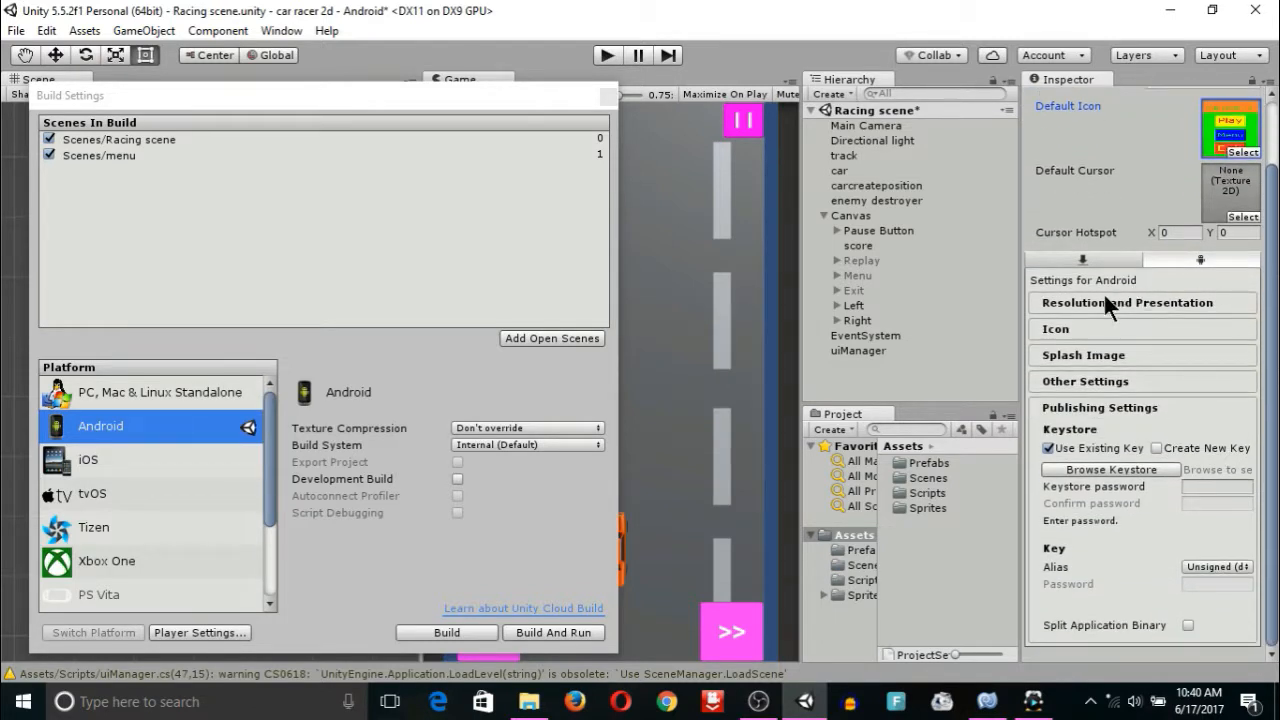
left_click(1115, 300)
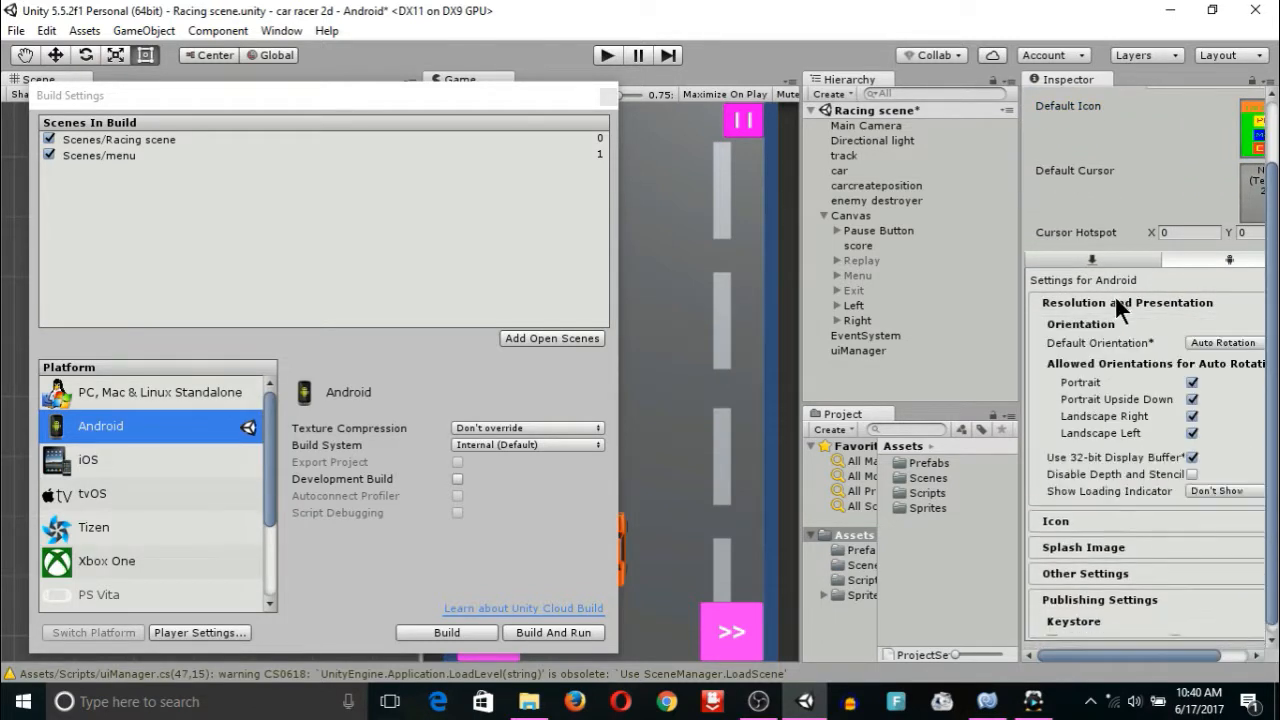
left_click(1188, 431)
left_click(1188, 414)
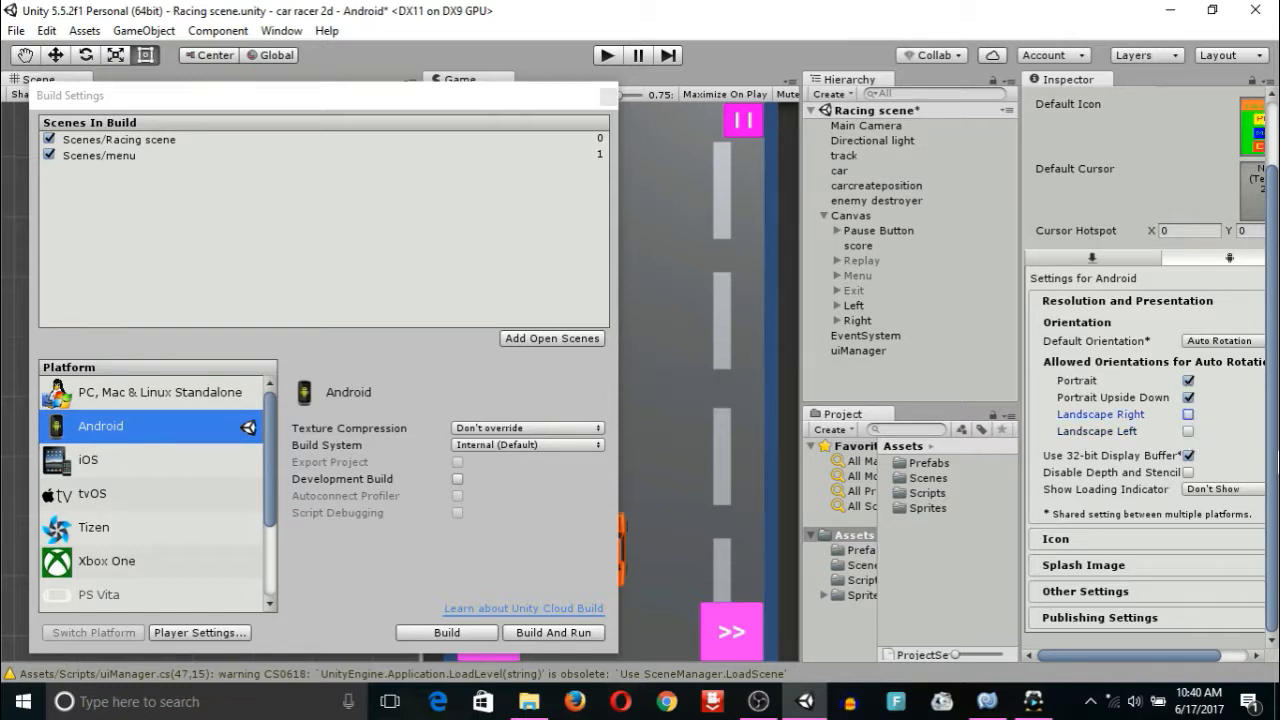
Step: Examine the Android icon settings and the icon previews at each size
left_click(1105, 534)
scroll(1105, 534, "down", 3)
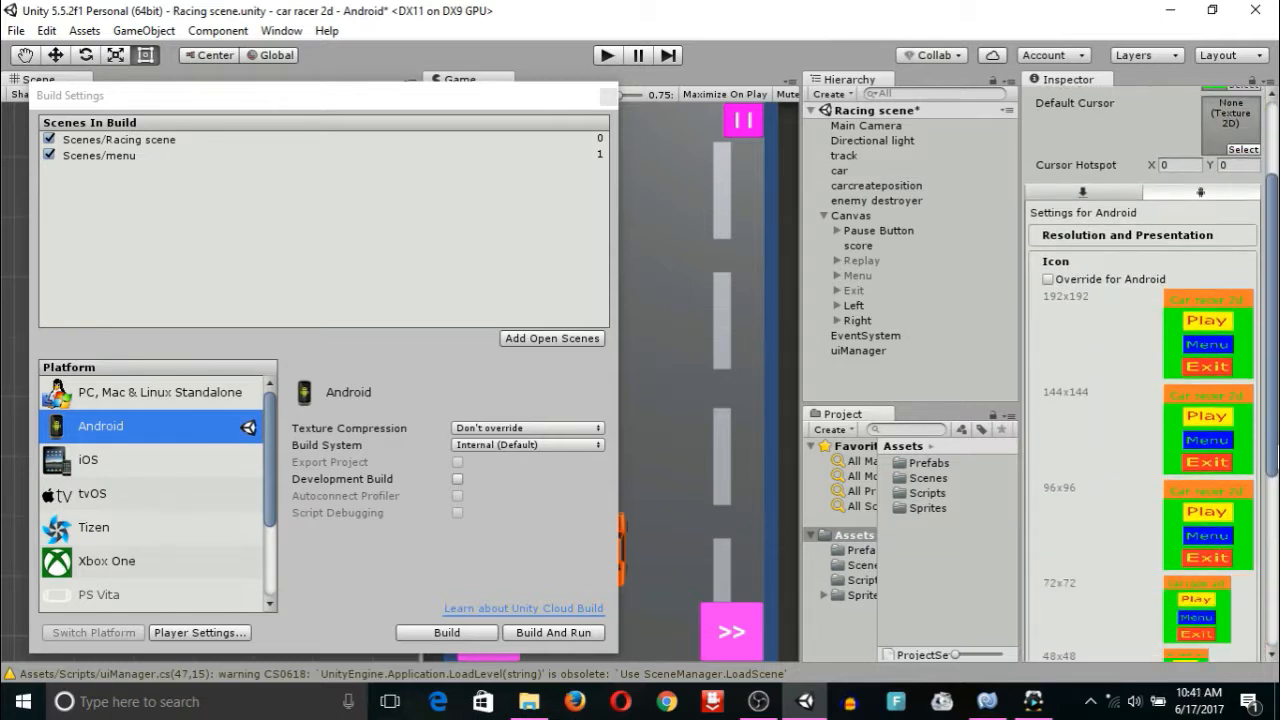
scroll(1152, 375, "down", 5)
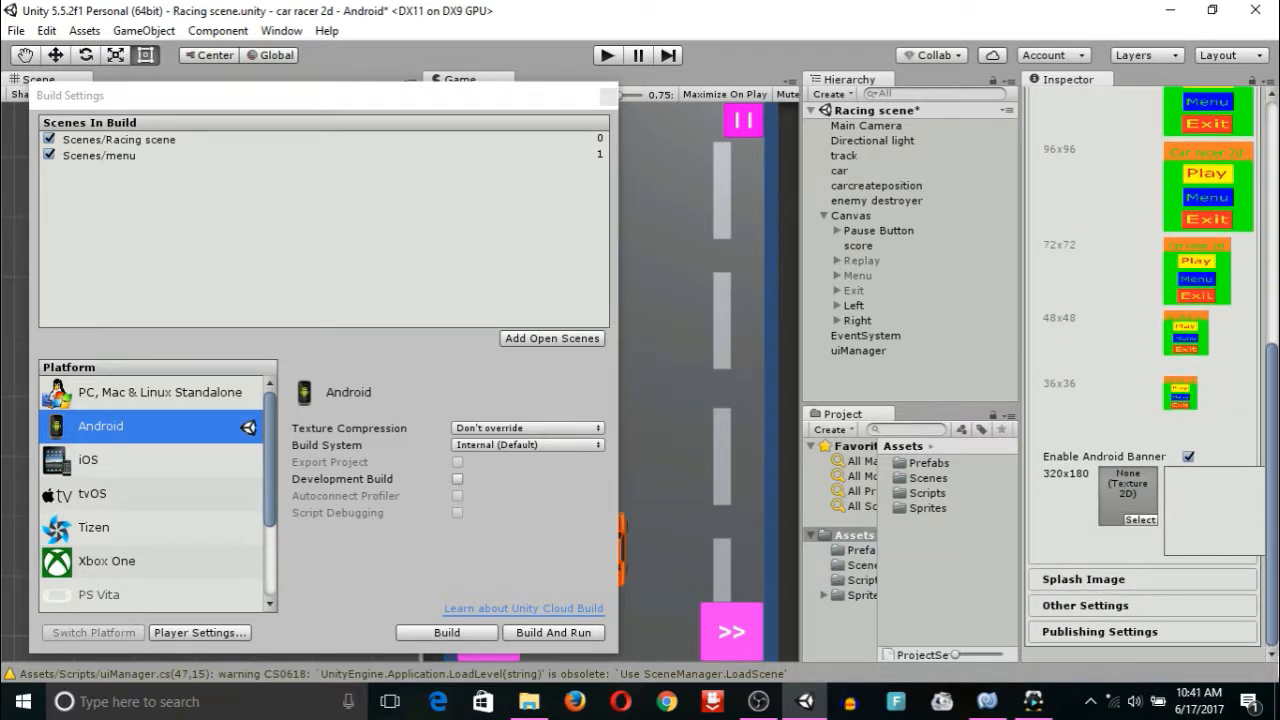
Step: Widen the Inspector and change the splash screen's background color to light orange in the splash image settings
left_click(1121, 586)
scroll(1121, 586, "down", 8)
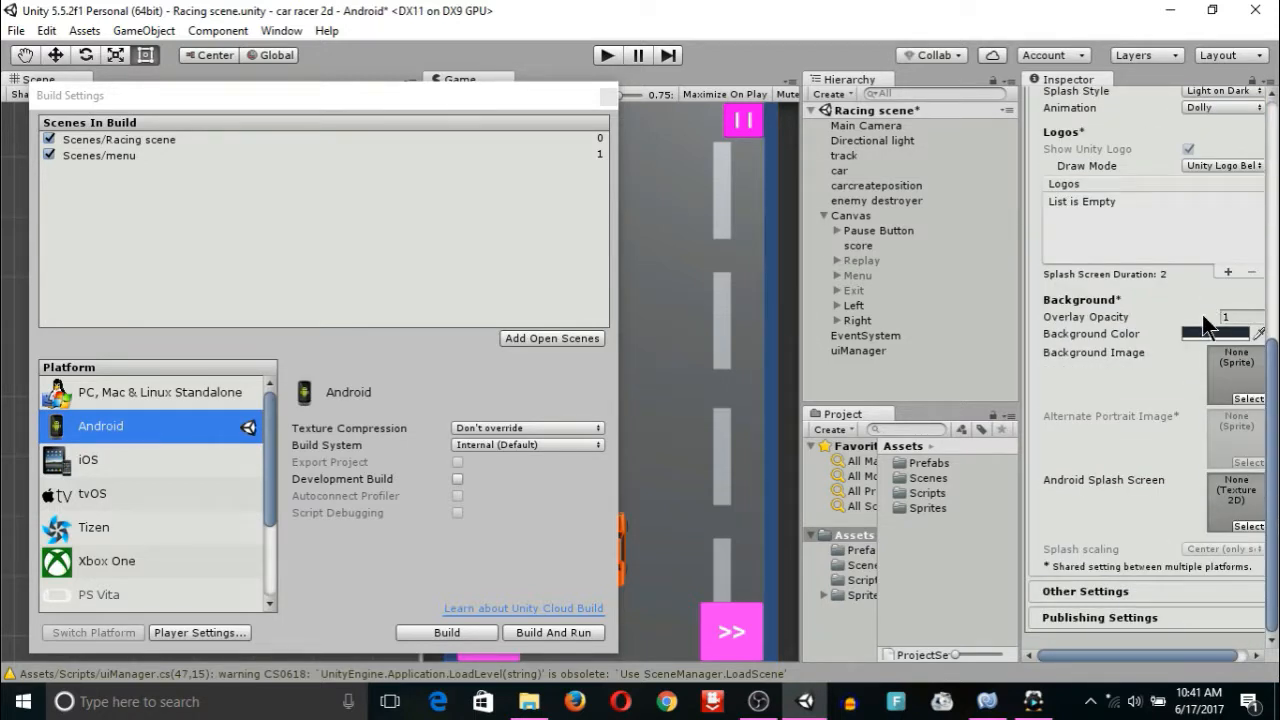
scroll(1200, 200, "up", 4)
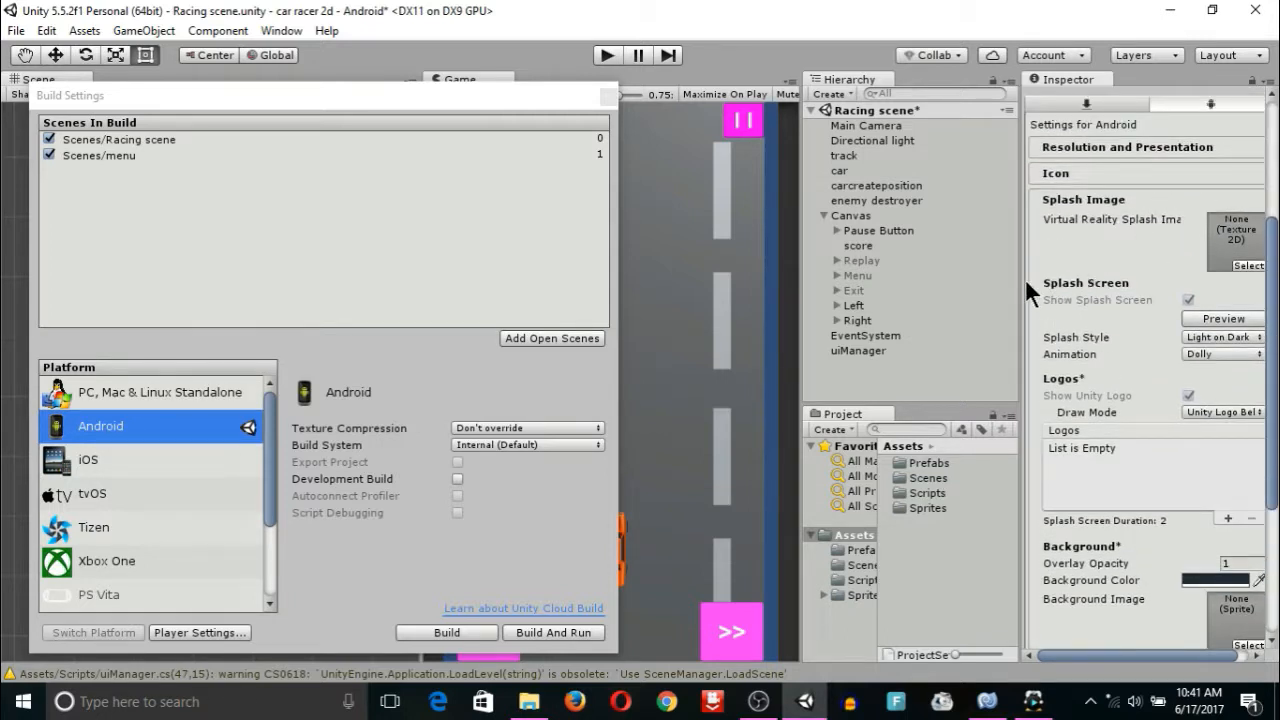
left_click_drag(1025, 278, 957, 296)
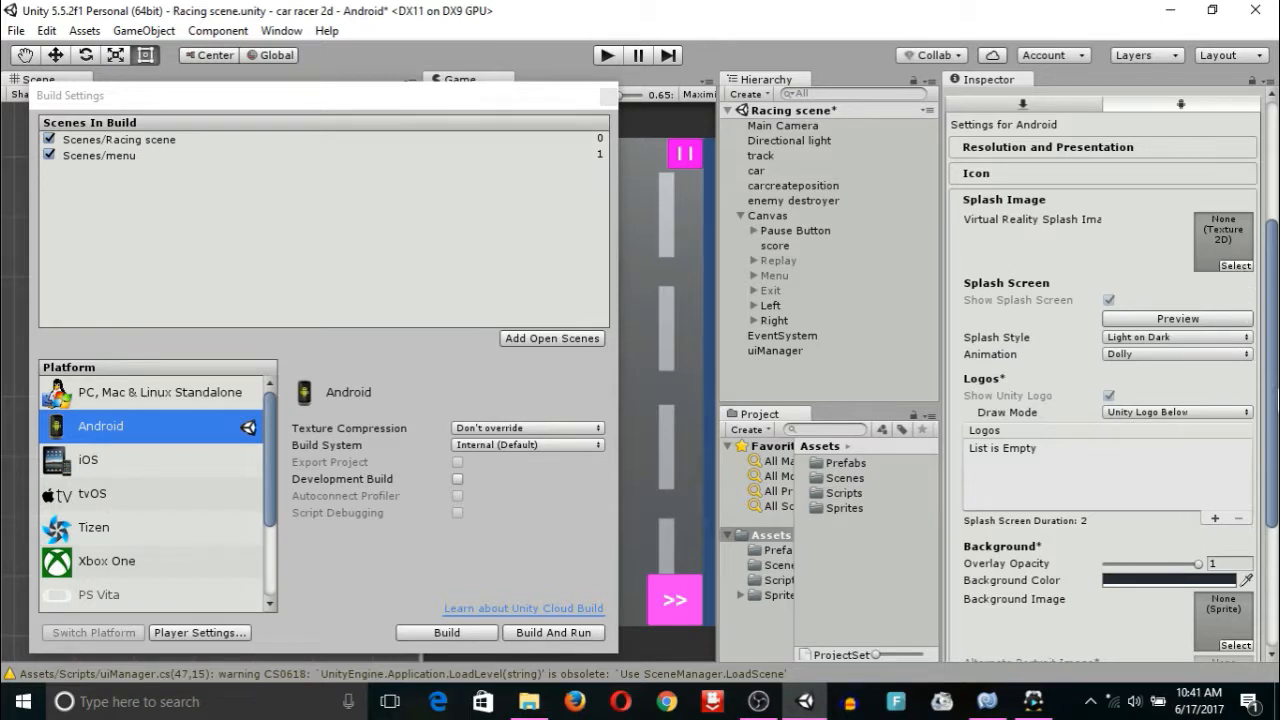
scroll(1166, 390, "down", 3)
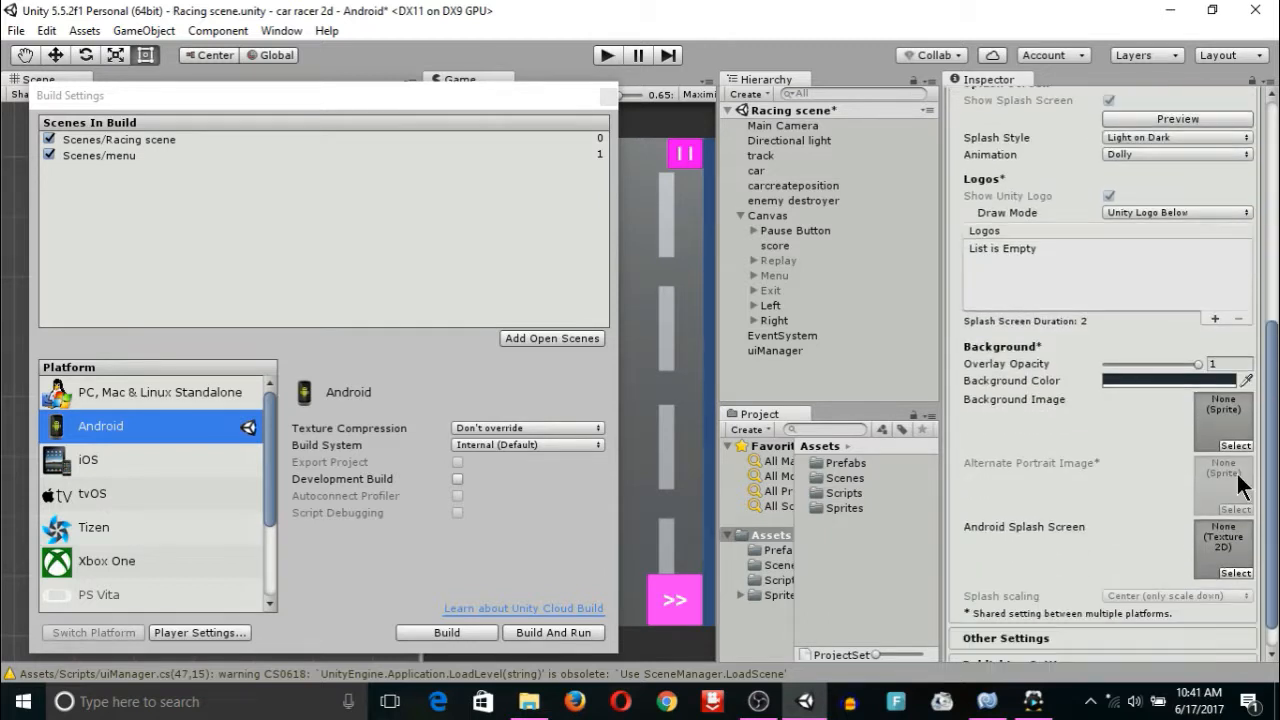
left_click(1165, 381)
mouse_move(644, 368)
left_mouse_down()
mouse_move(598, 285)
mouse_move(689, 306)
mouse_move(650, 293)
left_mouse_up()
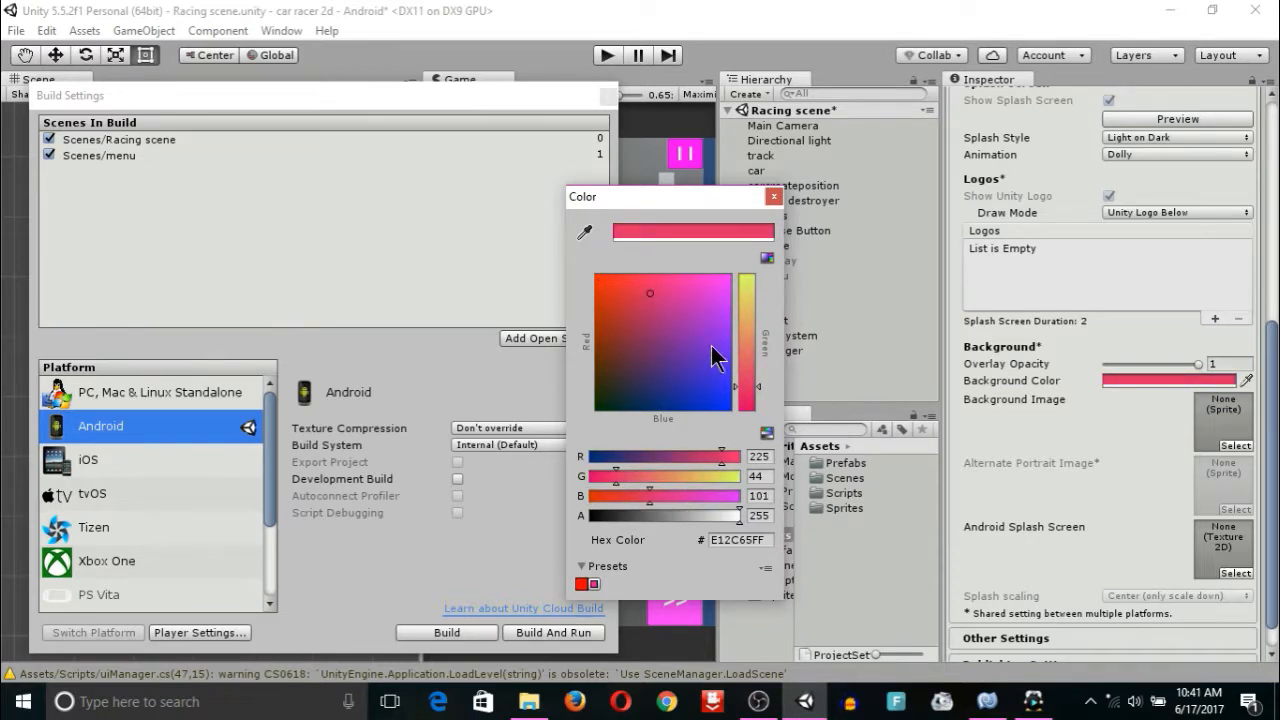
left_click_drag(749, 363, 740, 329)
left_click(774, 196)
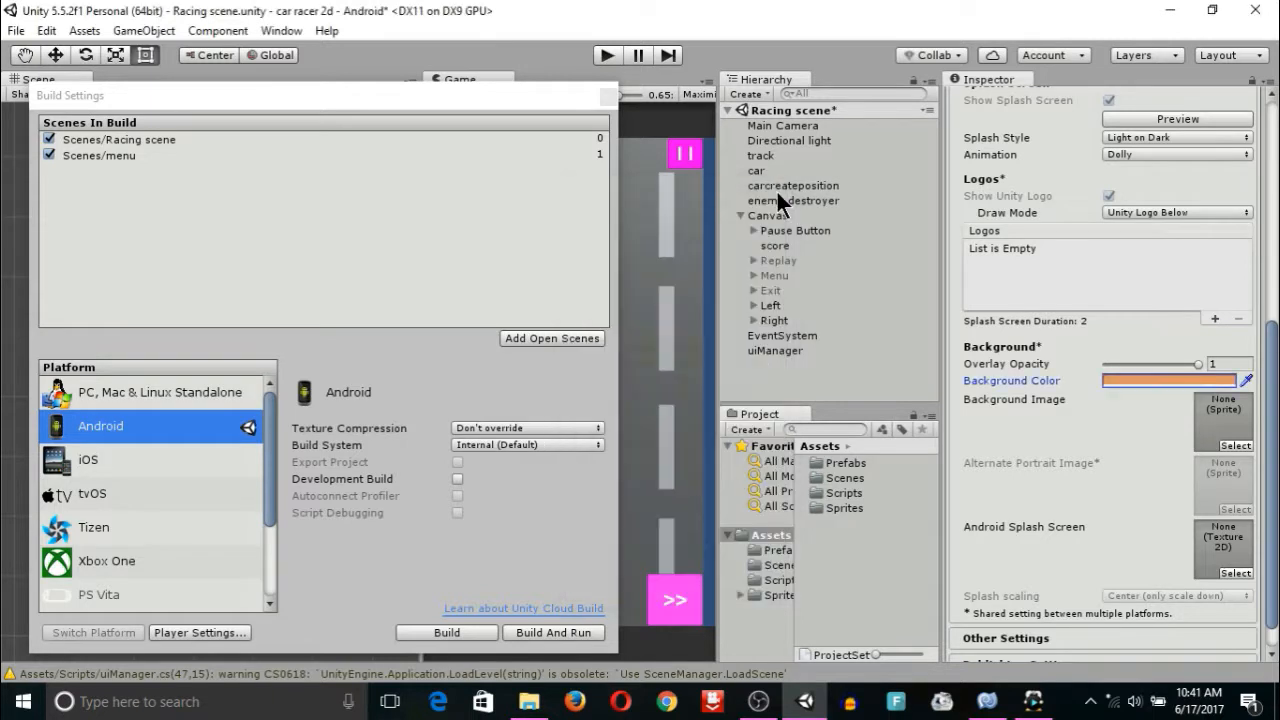
left_click(1234, 446)
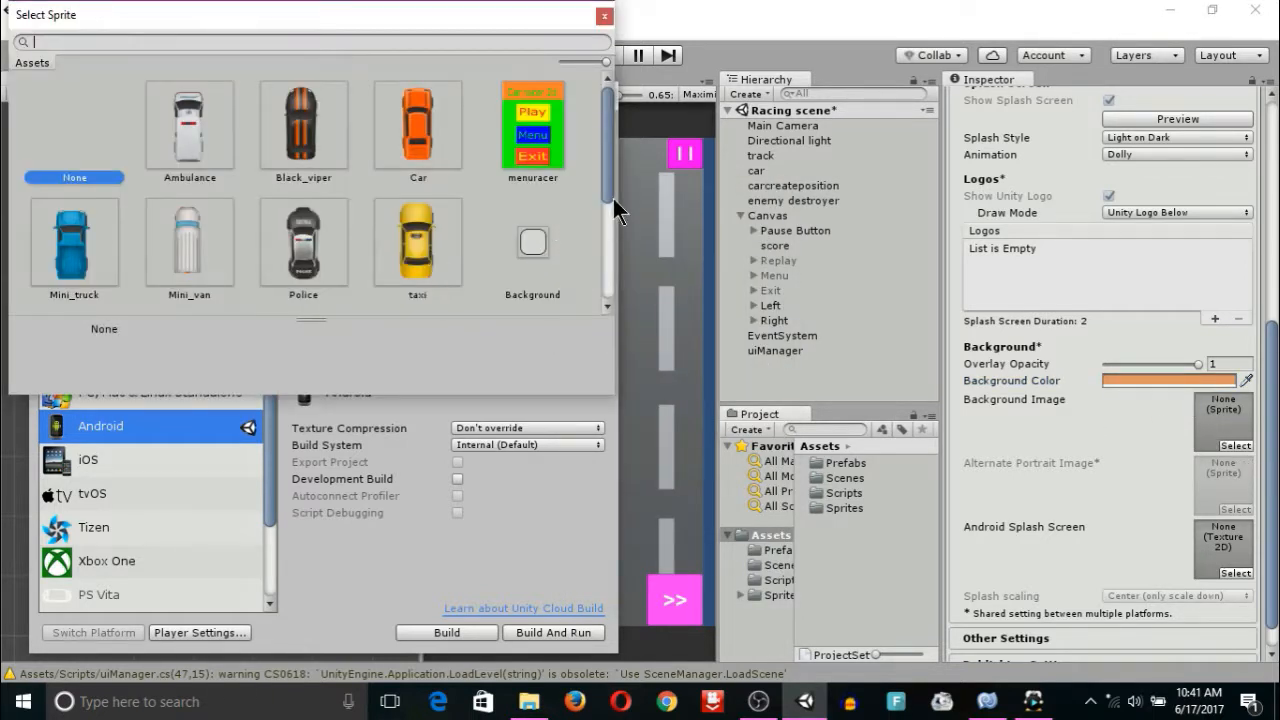
left_click_drag(607, 198, 596, 158)
left_click(604, 16)
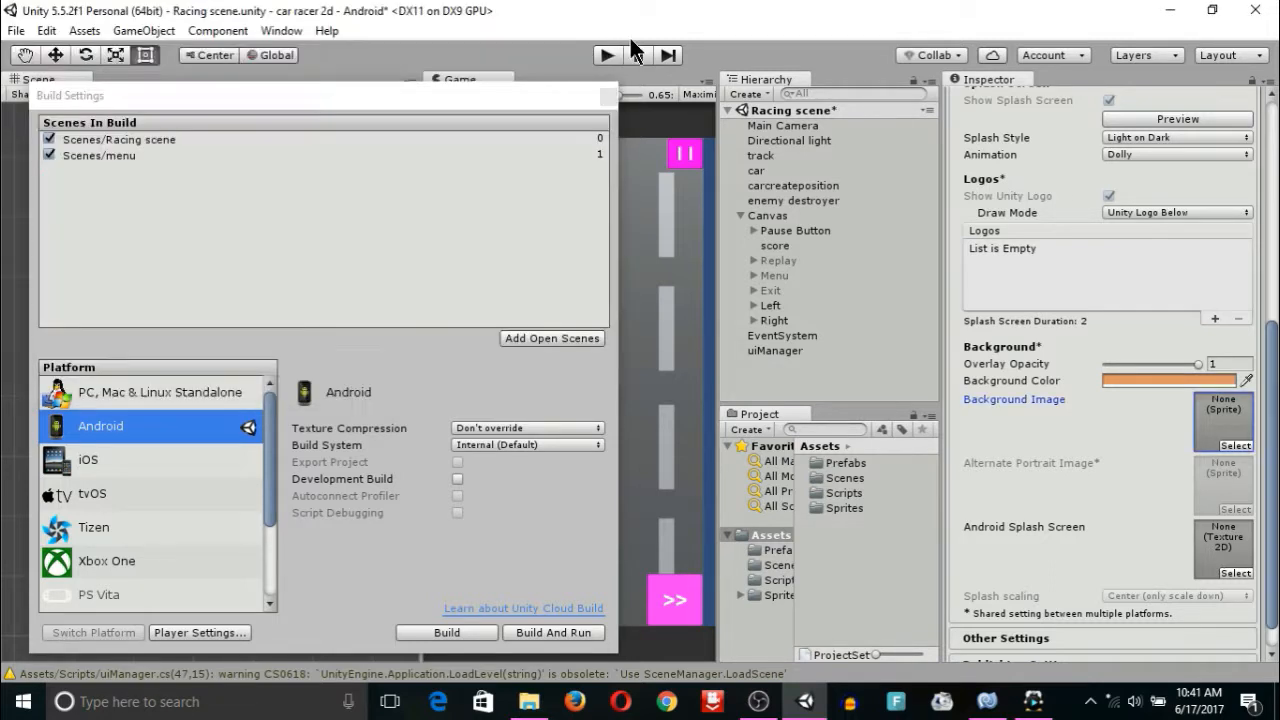
Step: Change the company part of the Android bundle identifier to DefaultCompany in the other settings
scroll(1272, 440, "down", 2)
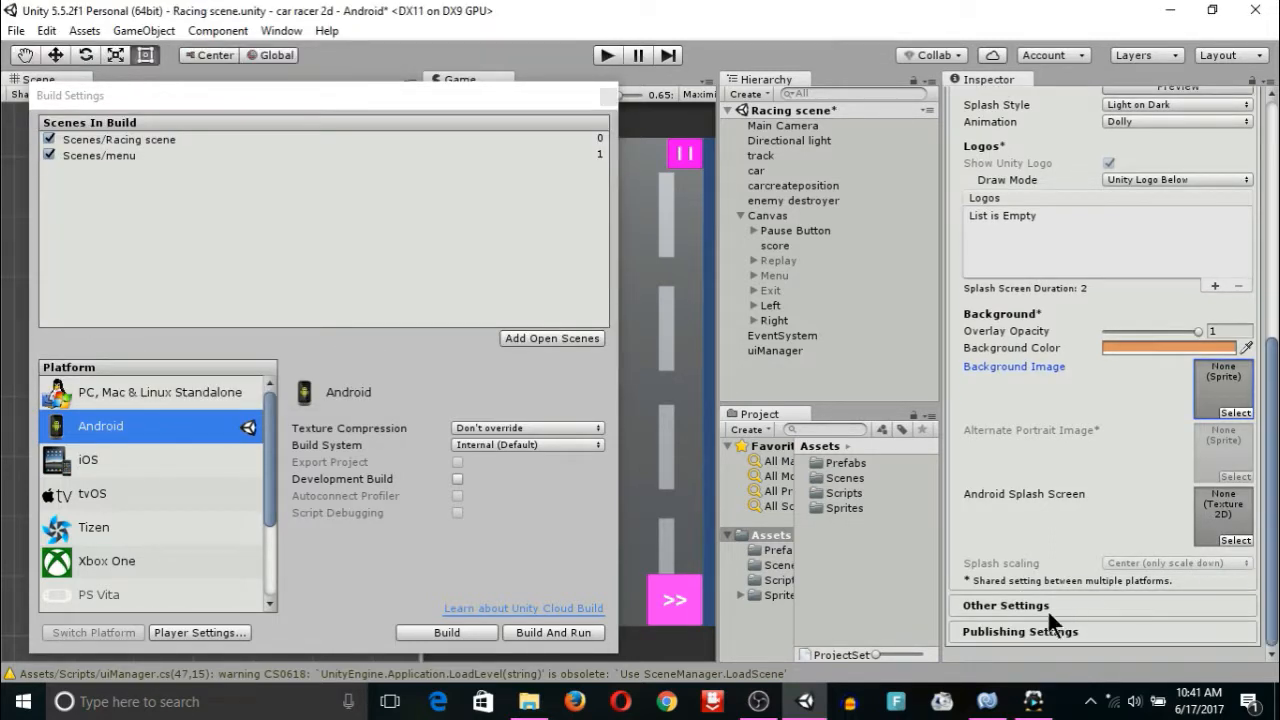
left_click(1005, 605)
scroll(1272, 400, "down", 5)
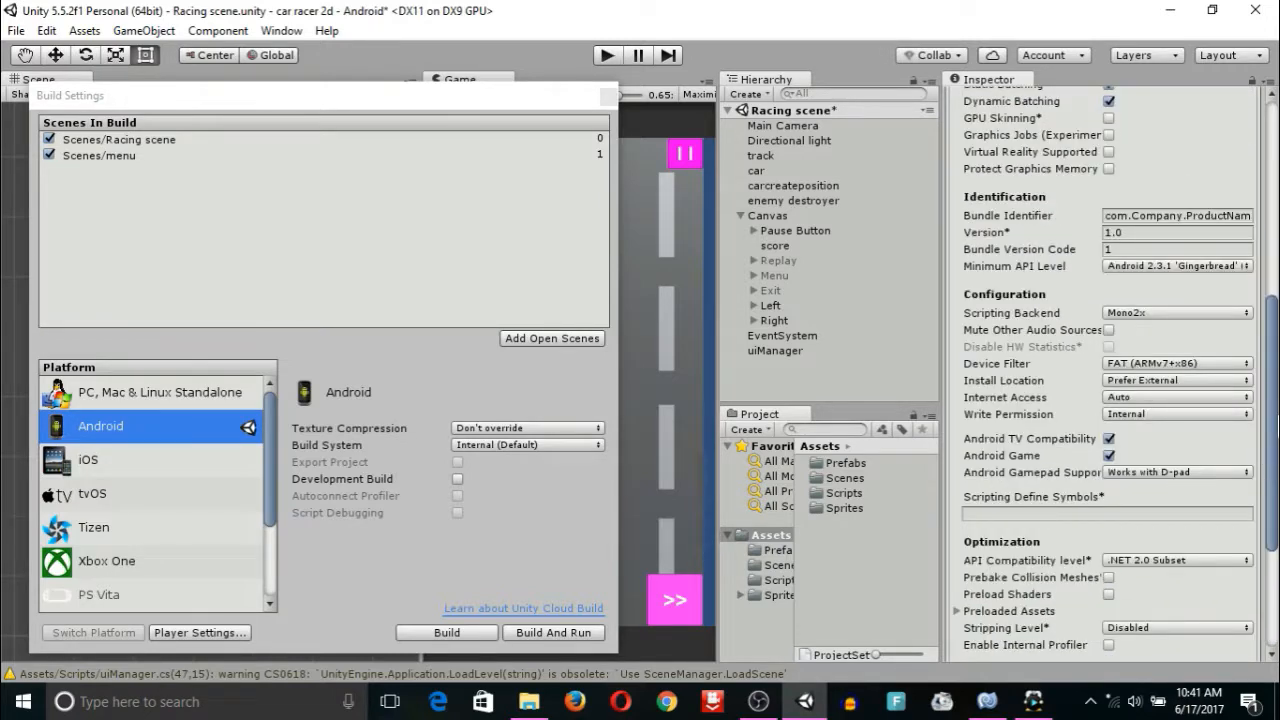
mouse_move(1271, 331)
left_mouse_down()
mouse_move(1272, 300)
mouse_move(1276, 352)
left_mouse_up()
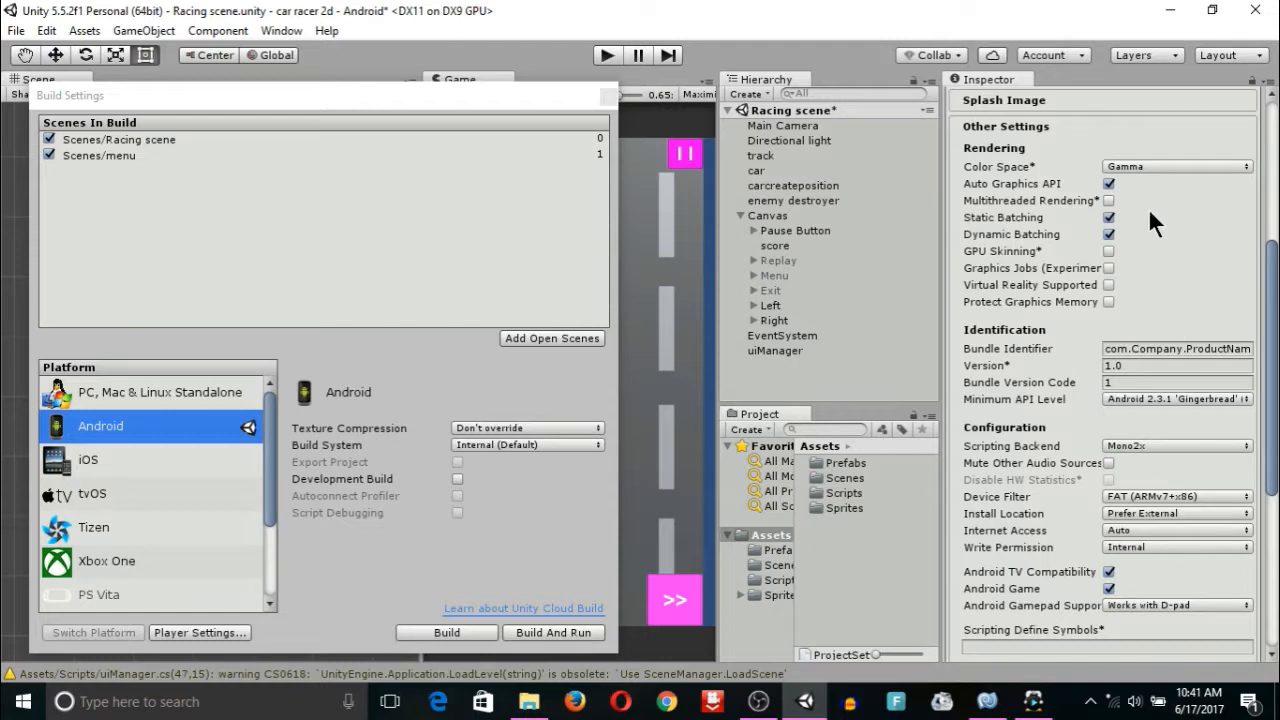
left_click(1133, 349)
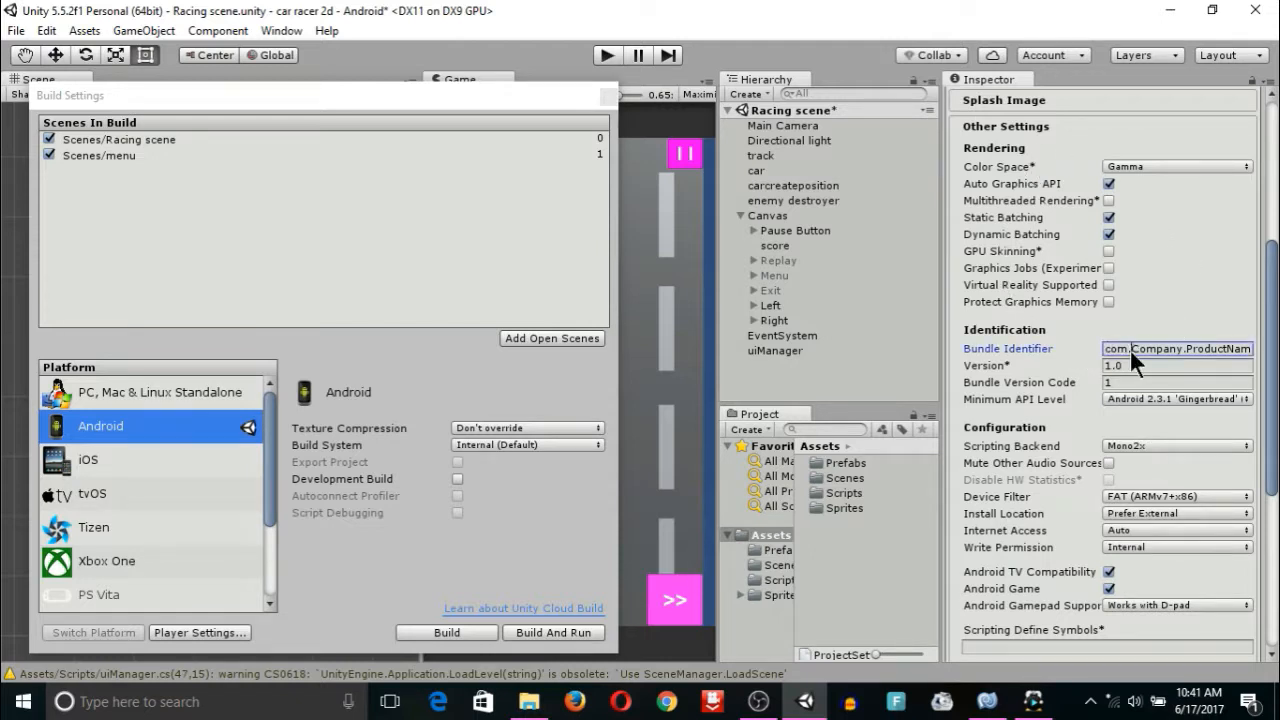
left_click(1133, 349)
type("De")
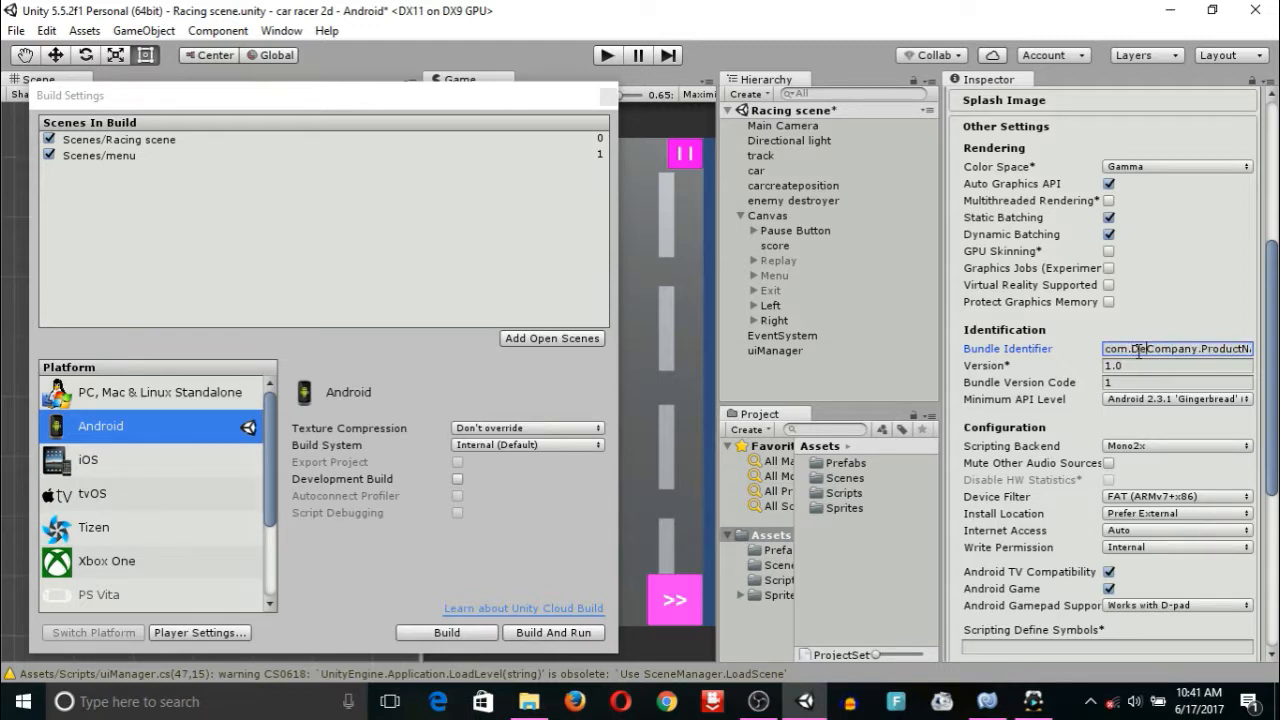
type("fault")
Step: Replace the product name part of the bundle identifier with carracer2D
key("End")
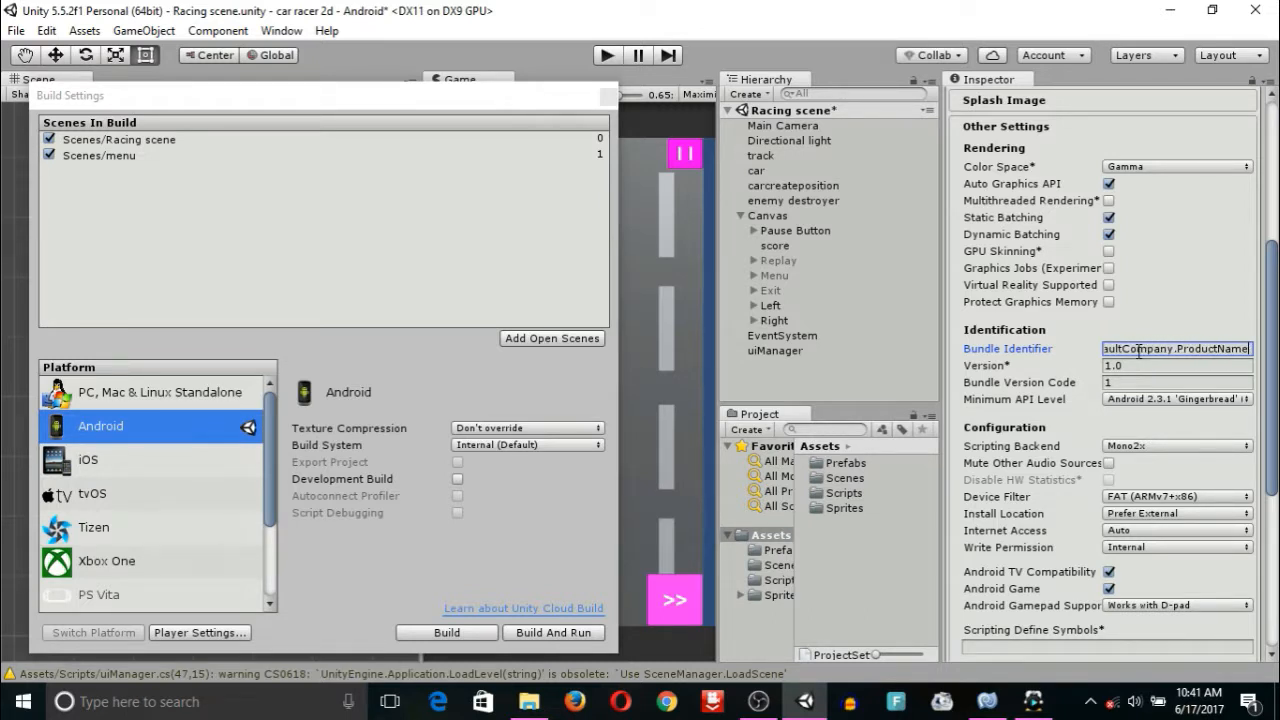
key("BackSpace")
key("BackSpace")
key("BackSpace")
key("BackSpace")
key("BackSpace")
key("BackSpace")
key("BackSpace")
key("BackSpace")
key("BackSpace")
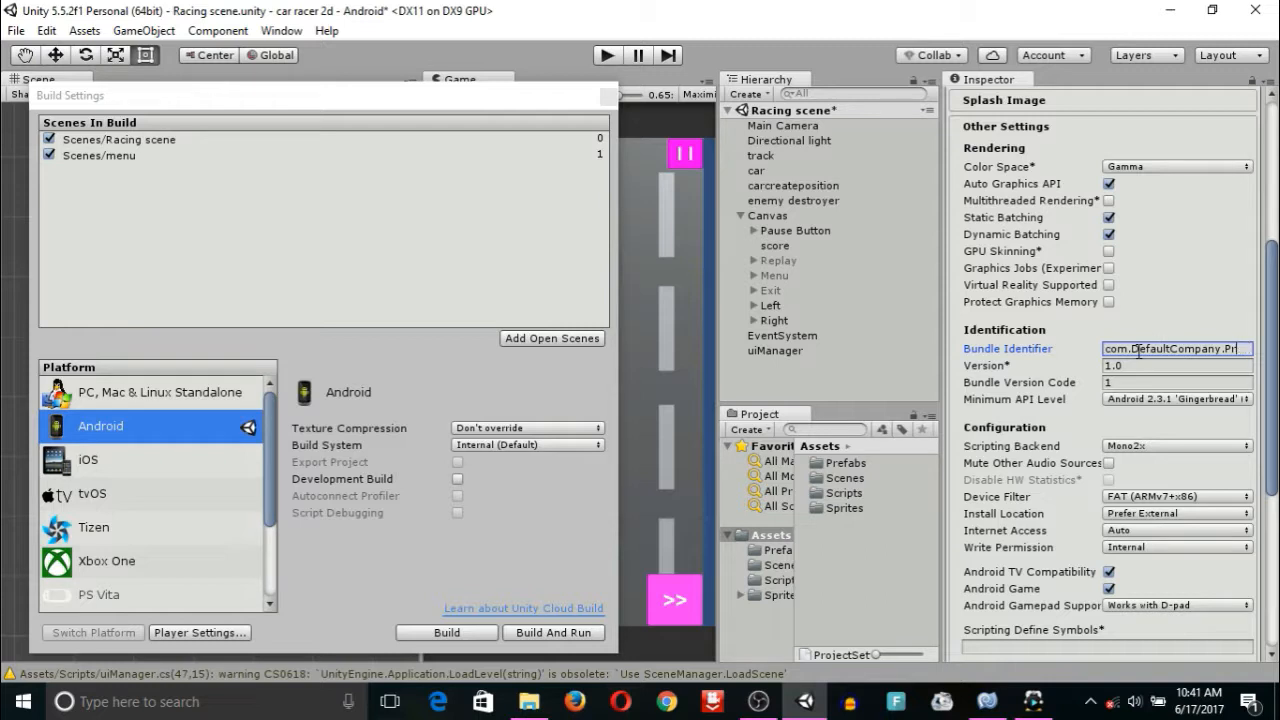
key("BackSpace")
key("BackSpace")
type("carracer")
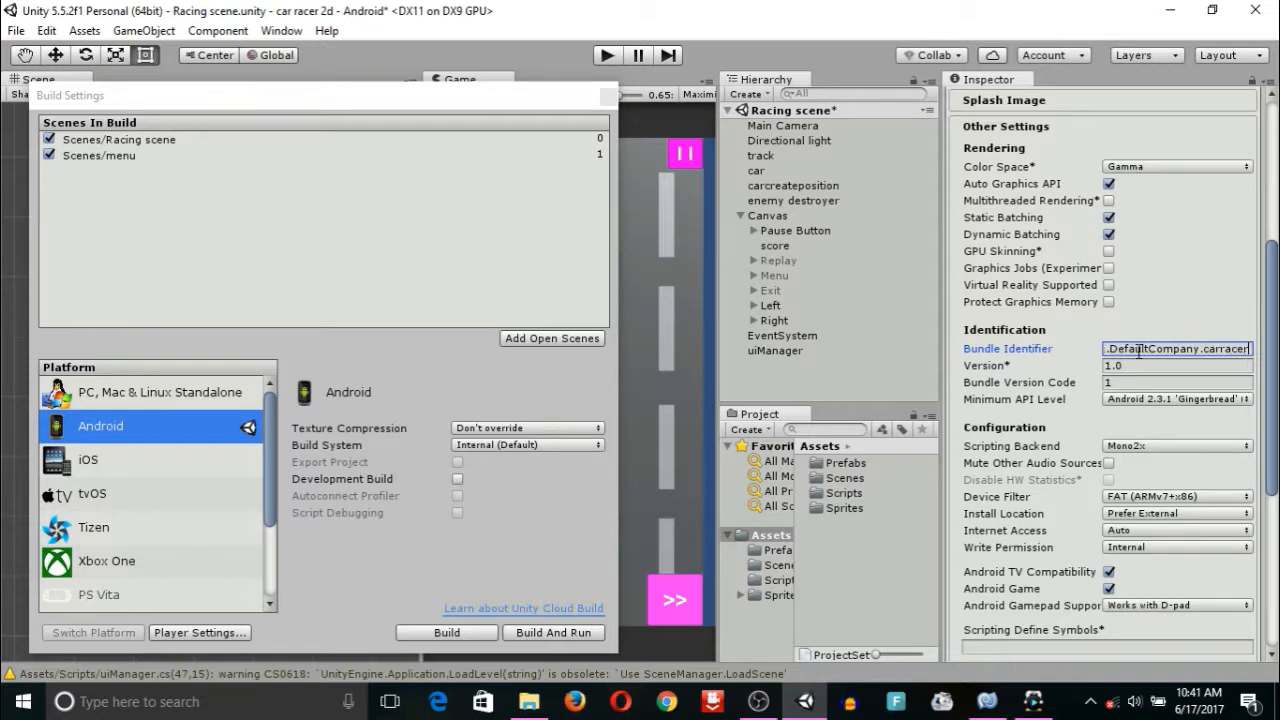
type("2D")
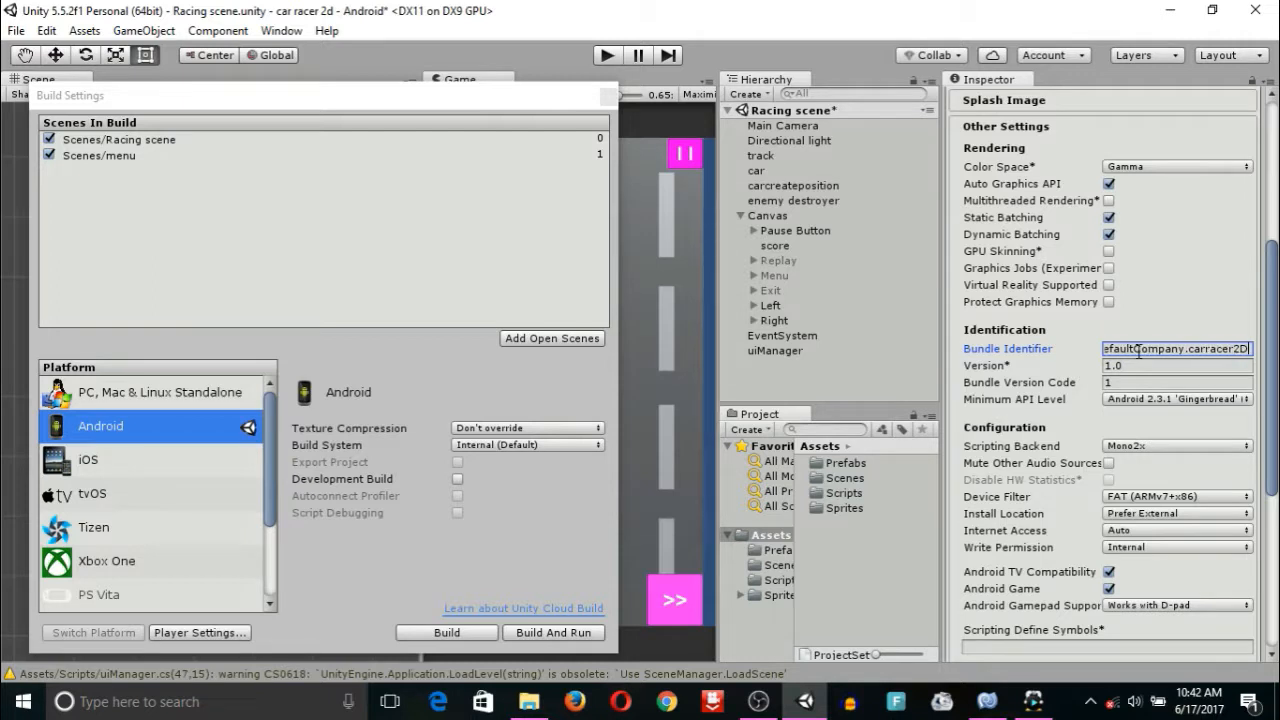
Step: Keep the minimum API level at Android 2.3.1 'Gingerbread' (API level 9) and set the device filter to x86
left_click(1167, 397)
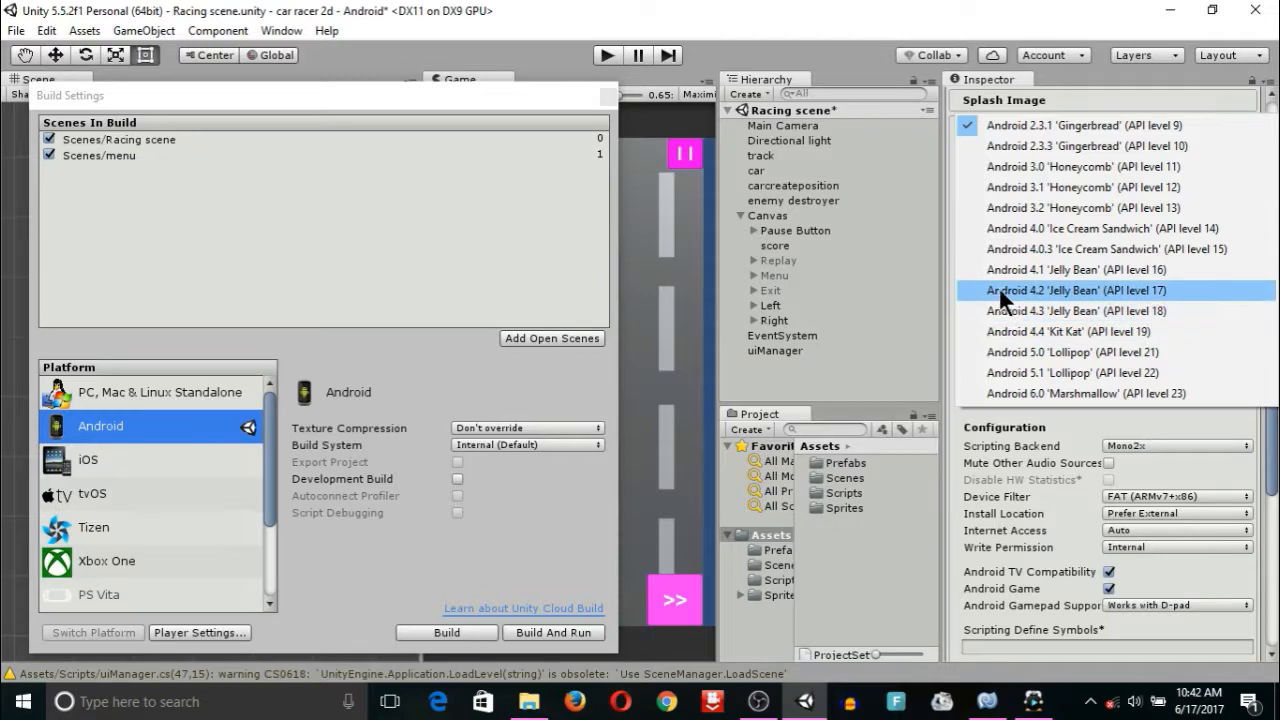
left_click(992, 127)
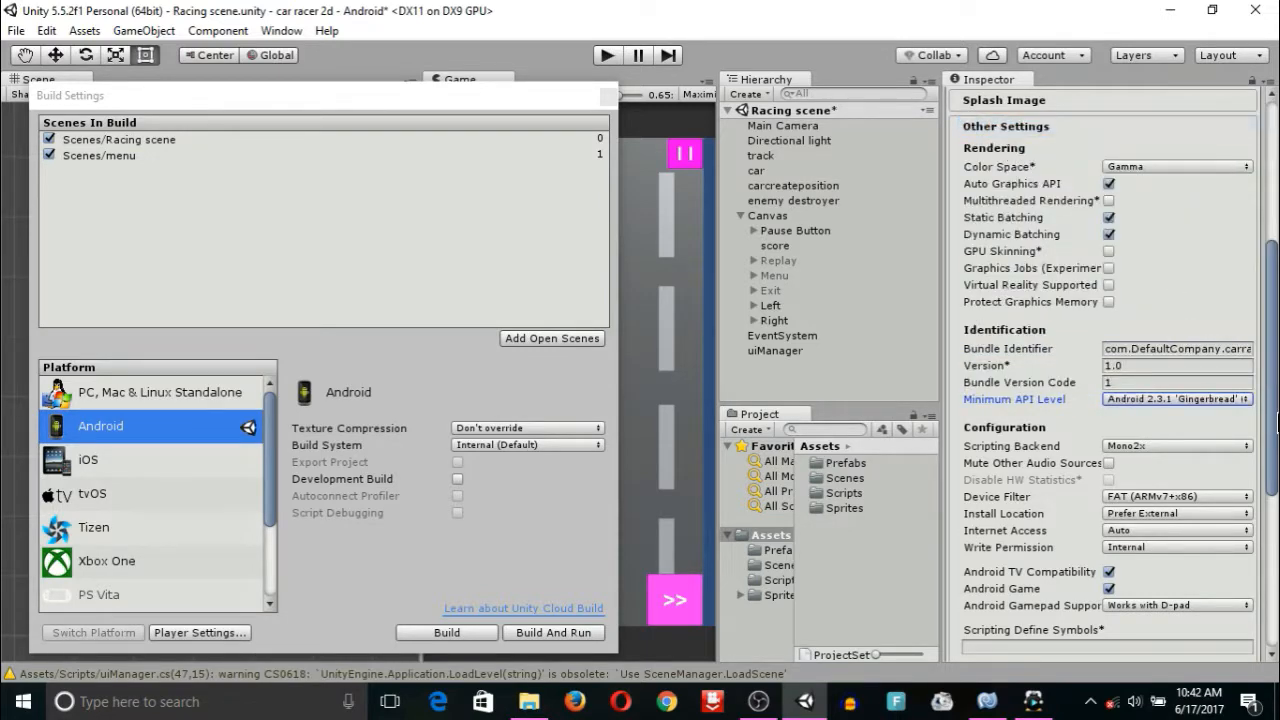
scroll(1270, 458, "down", 6)
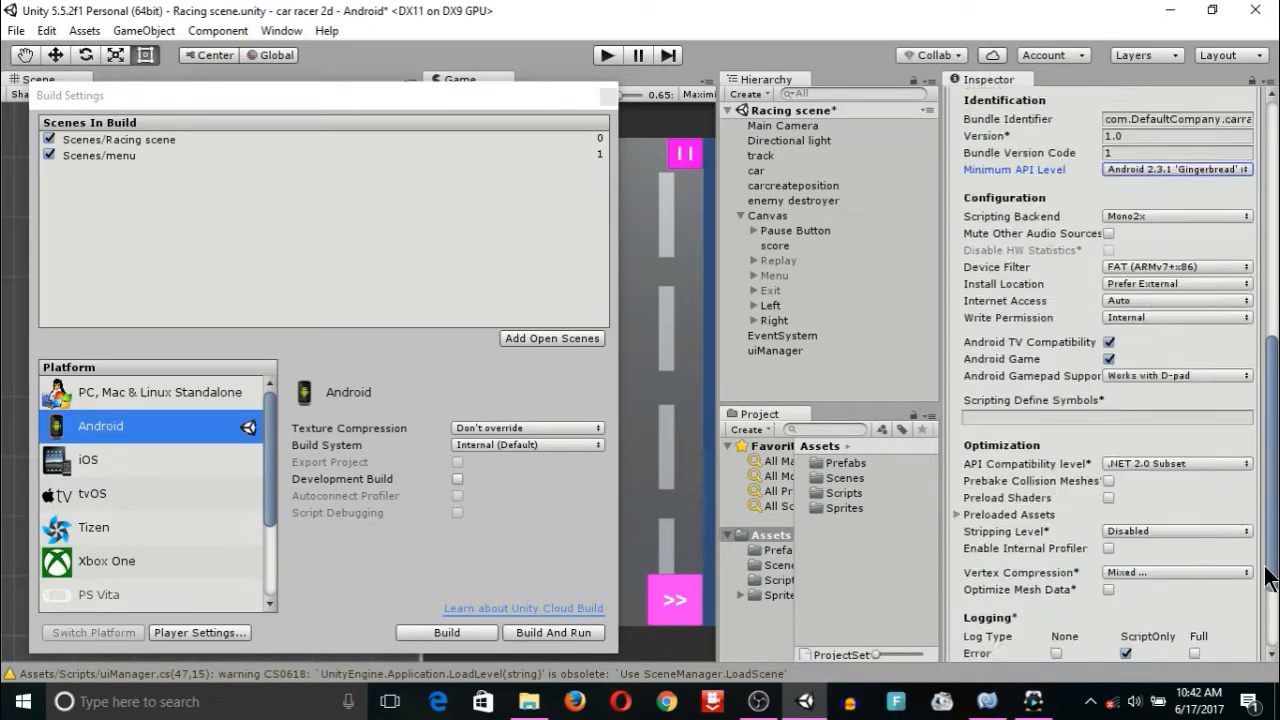
scroll(1268, 441, "up", 3)
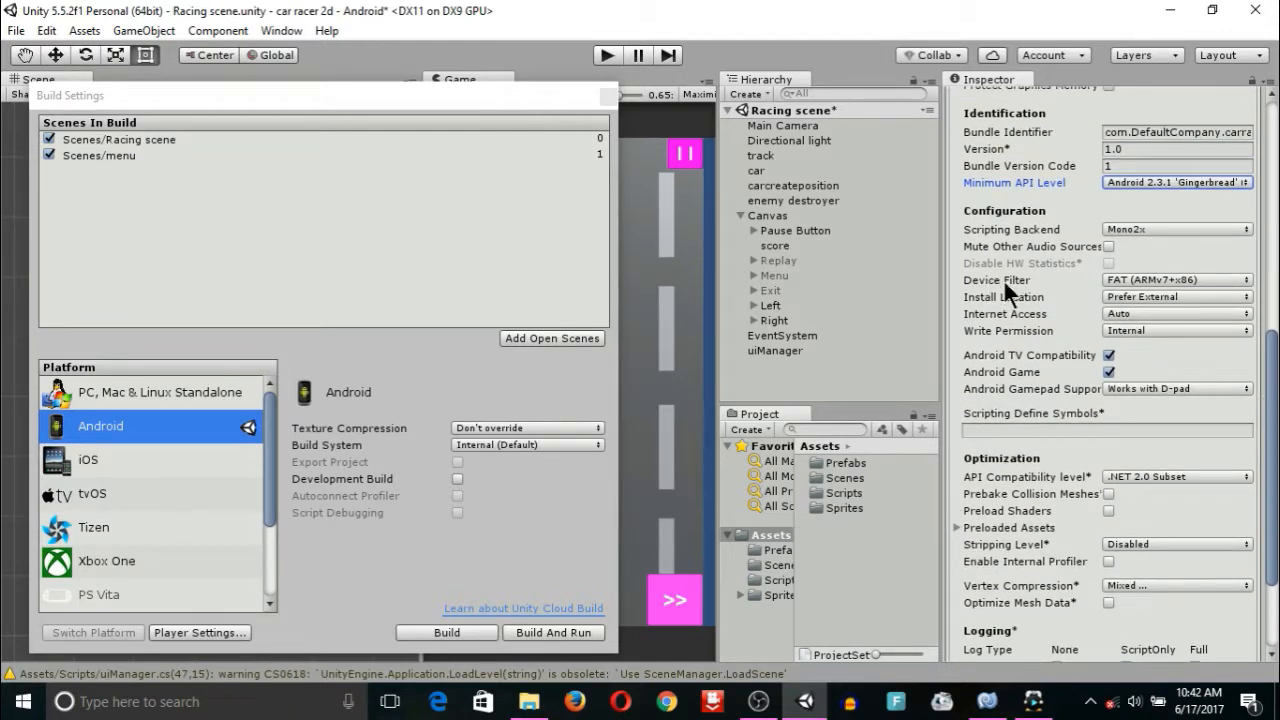
left_click(1116, 282)
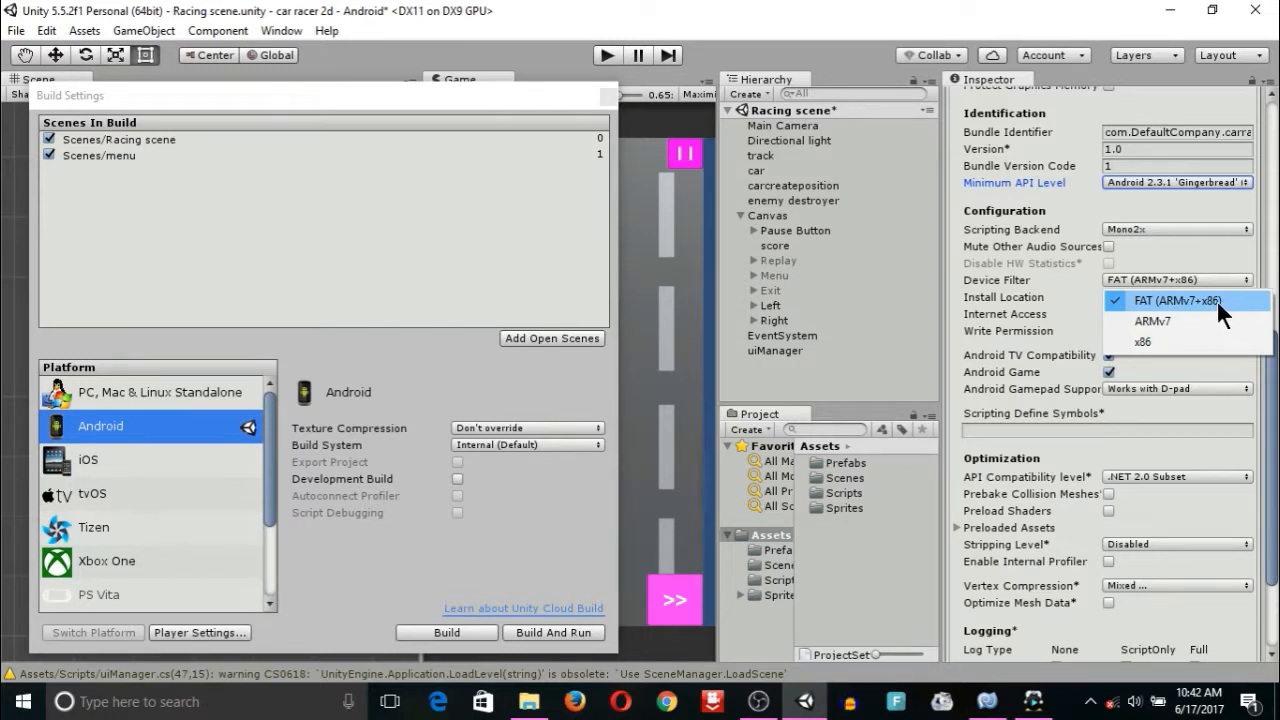
left_click(1143, 342)
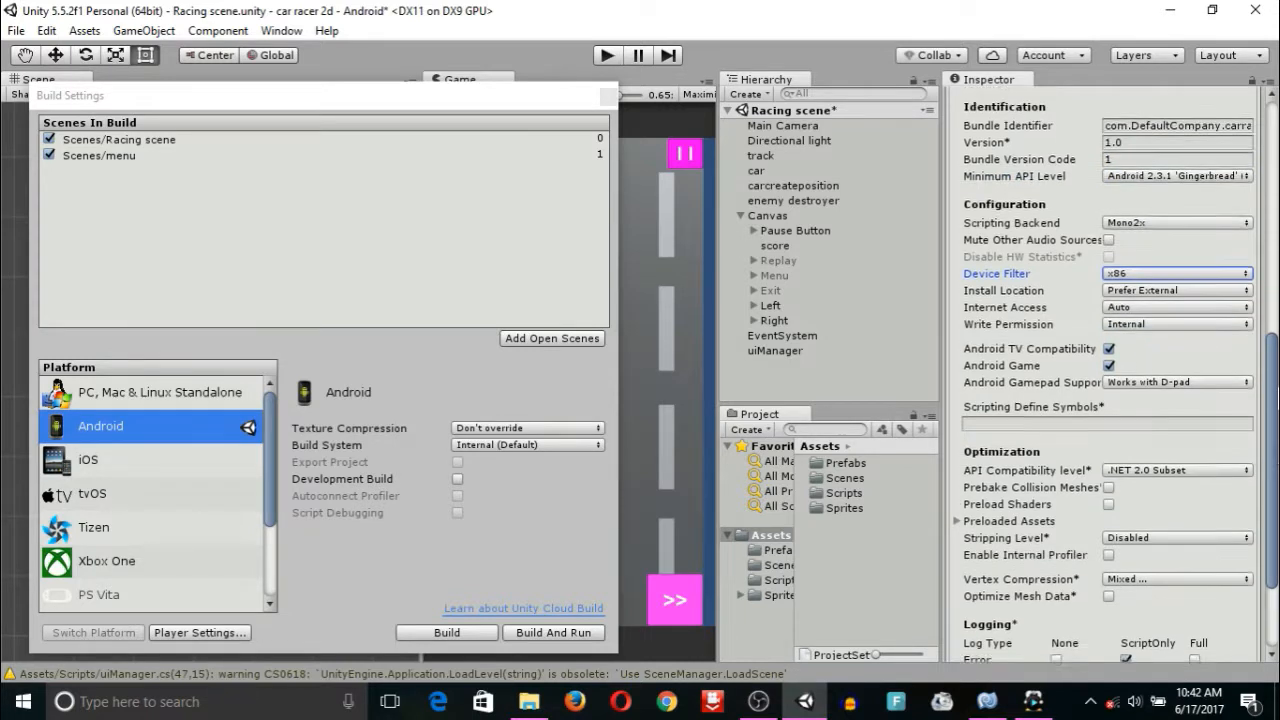
Step: Expand the Android publishing settings and review the keystore, key and split application binary options
scroll(1252, 447, "down", 4)
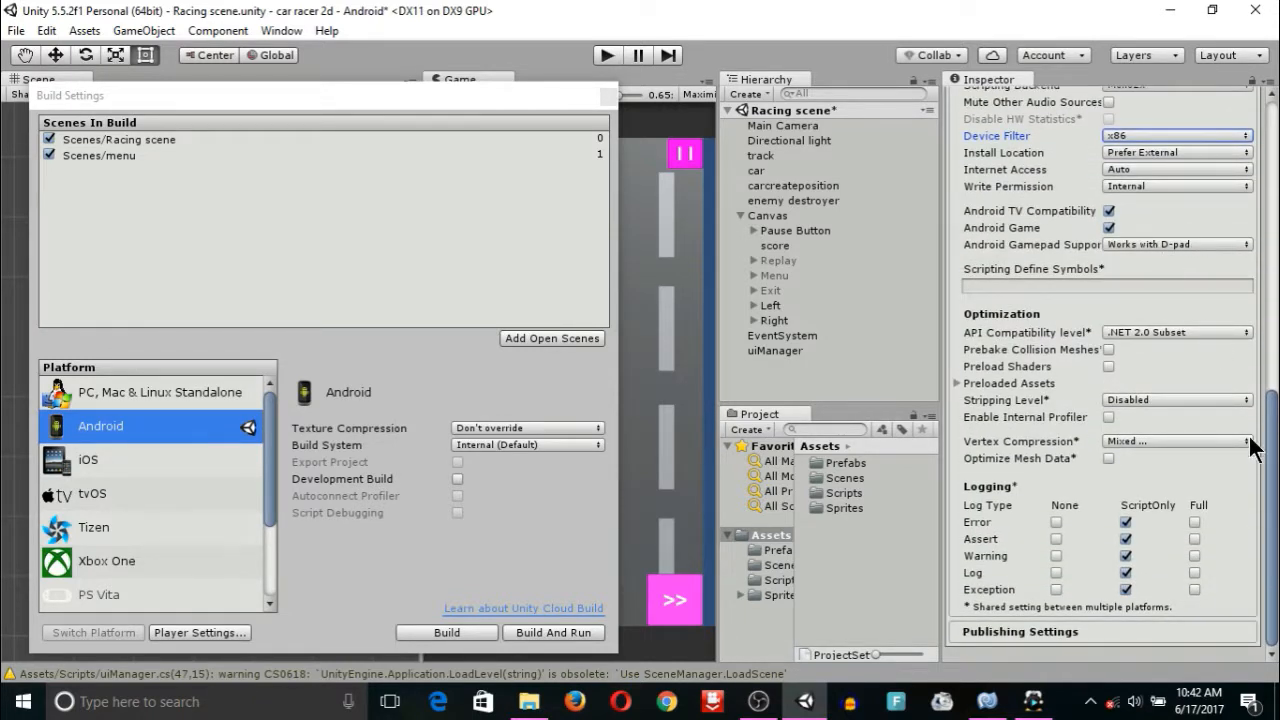
key("super+s")
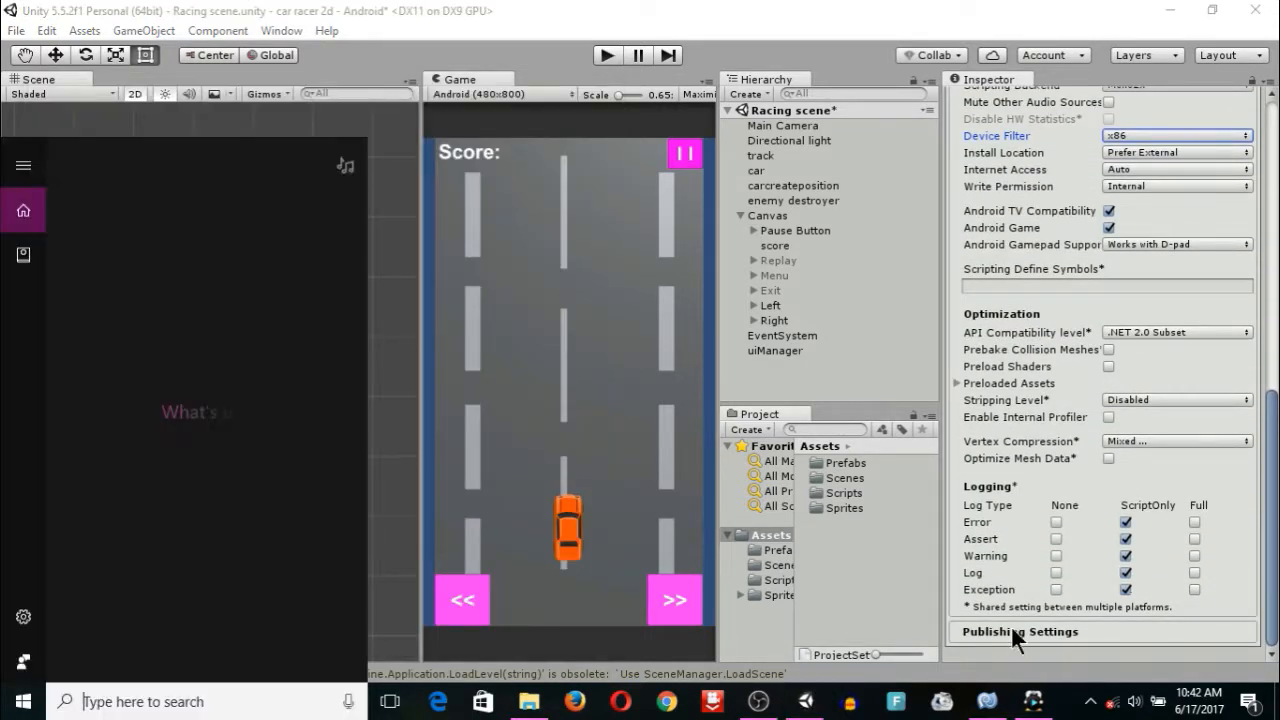
left_click(1012, 628)
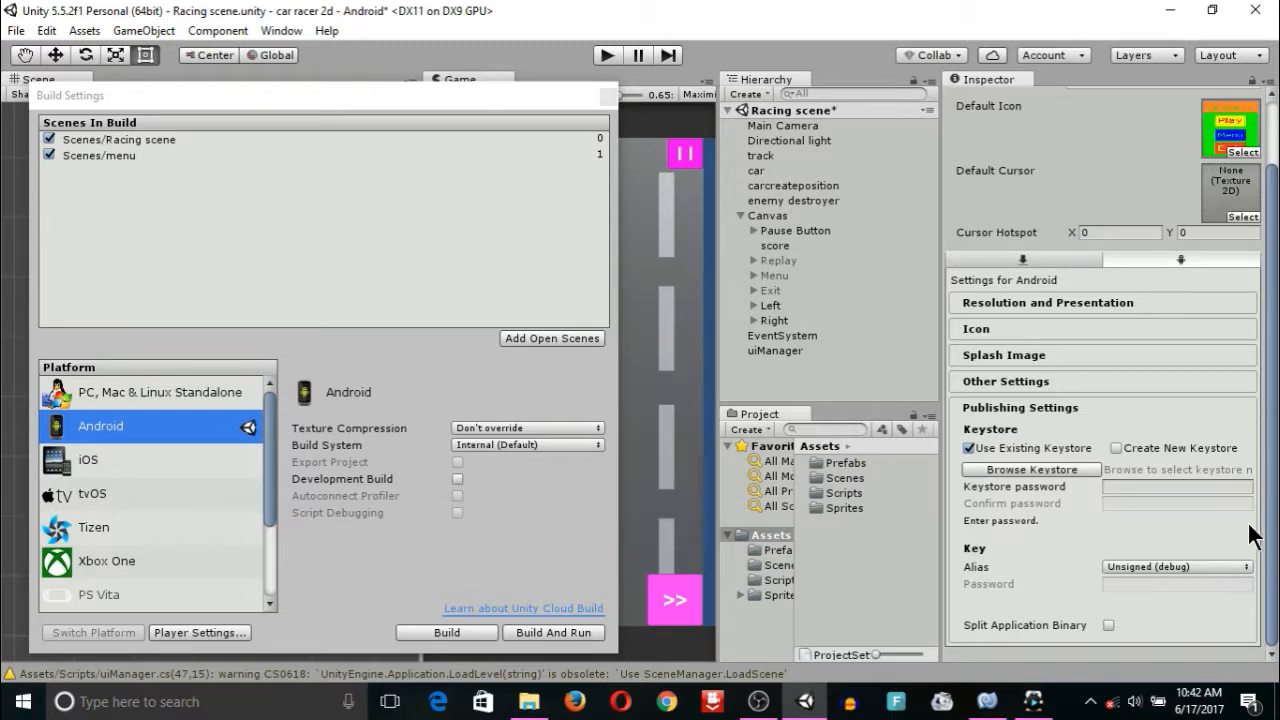
left_click(1109, 624)
Step: Start the Android build and name the APK file car racer 2d
left_click(446, 628)
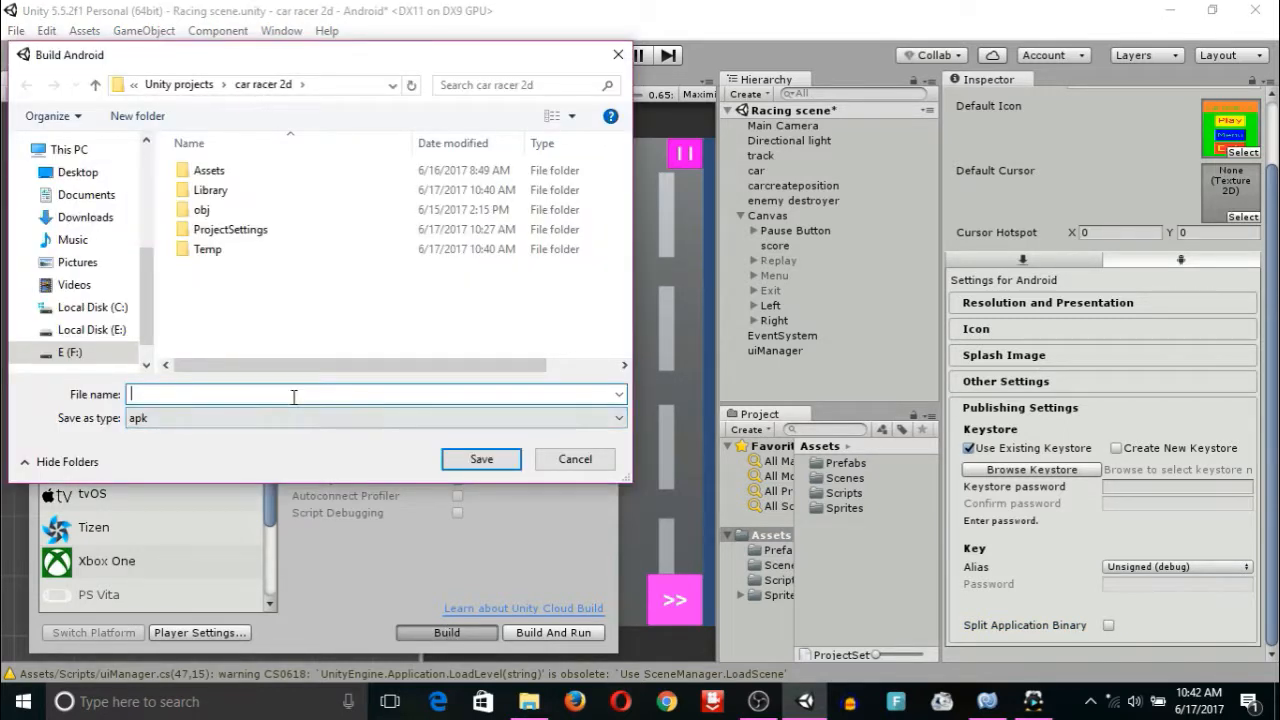
type("car")
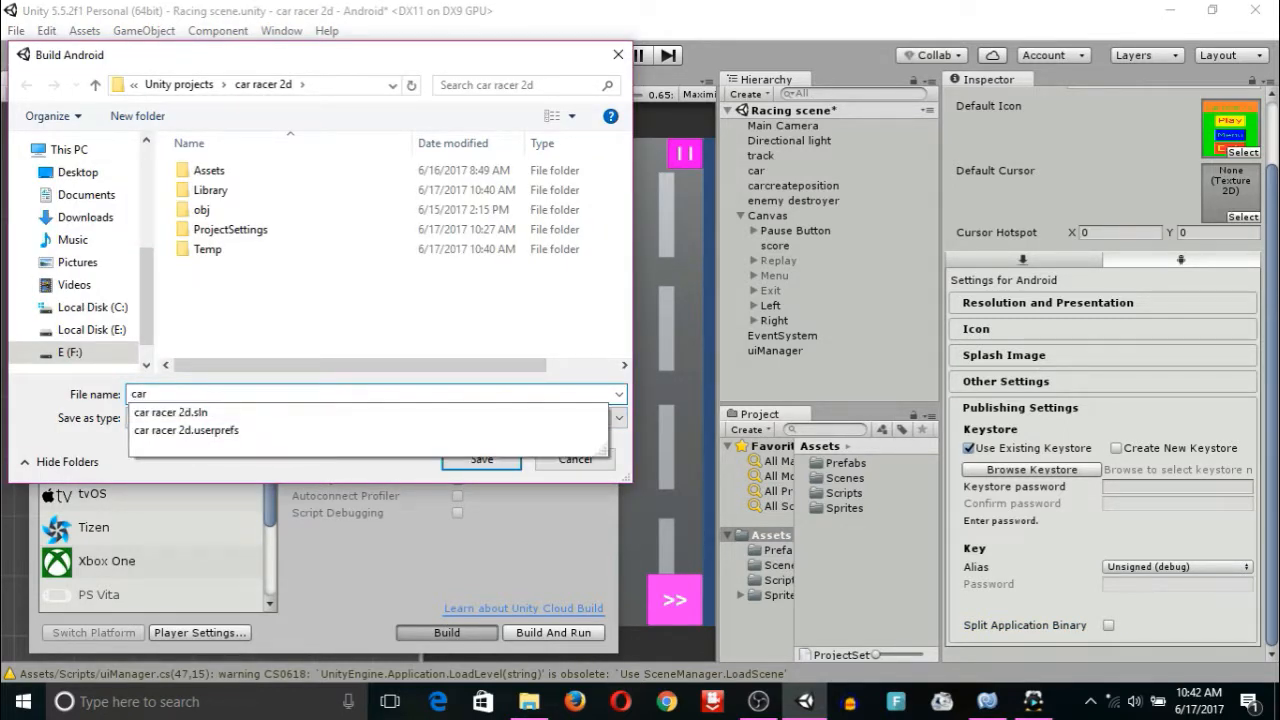
type(" racer 2d")
Step: Create a folder named car racer 2d on the Desktop and save the APK build into it
left_click(80, 172)
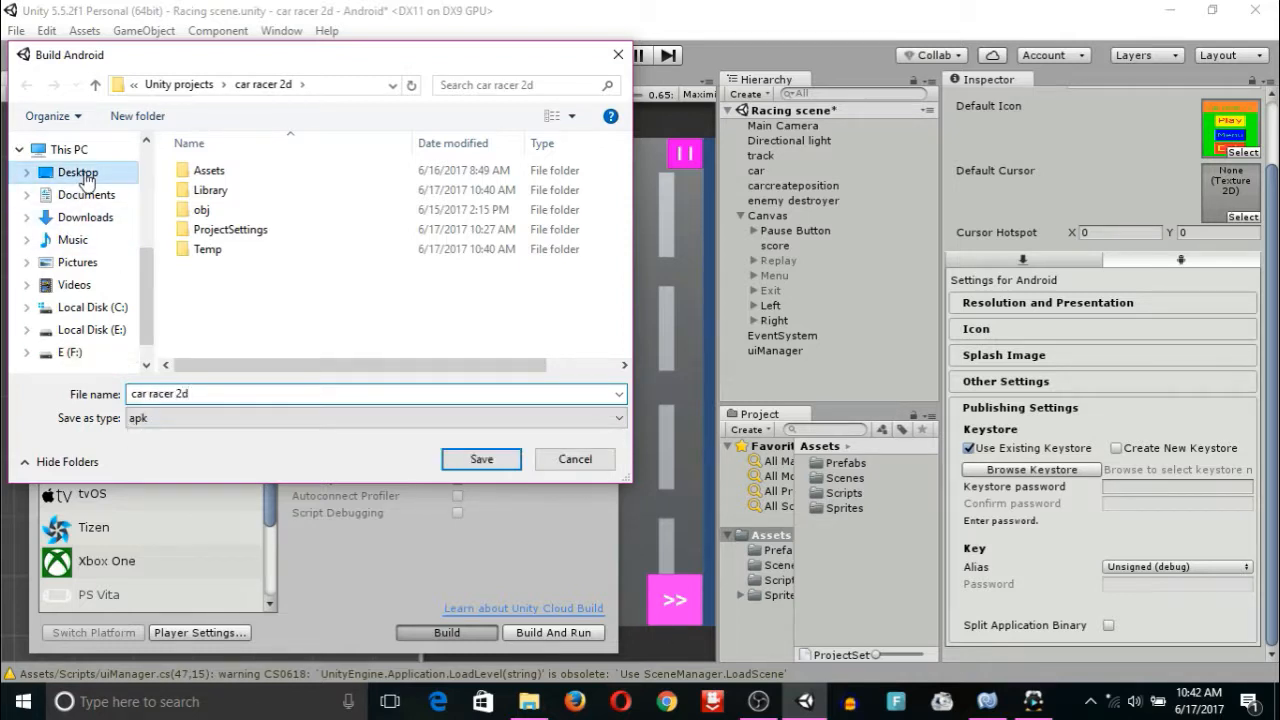
left_click(134, 116)
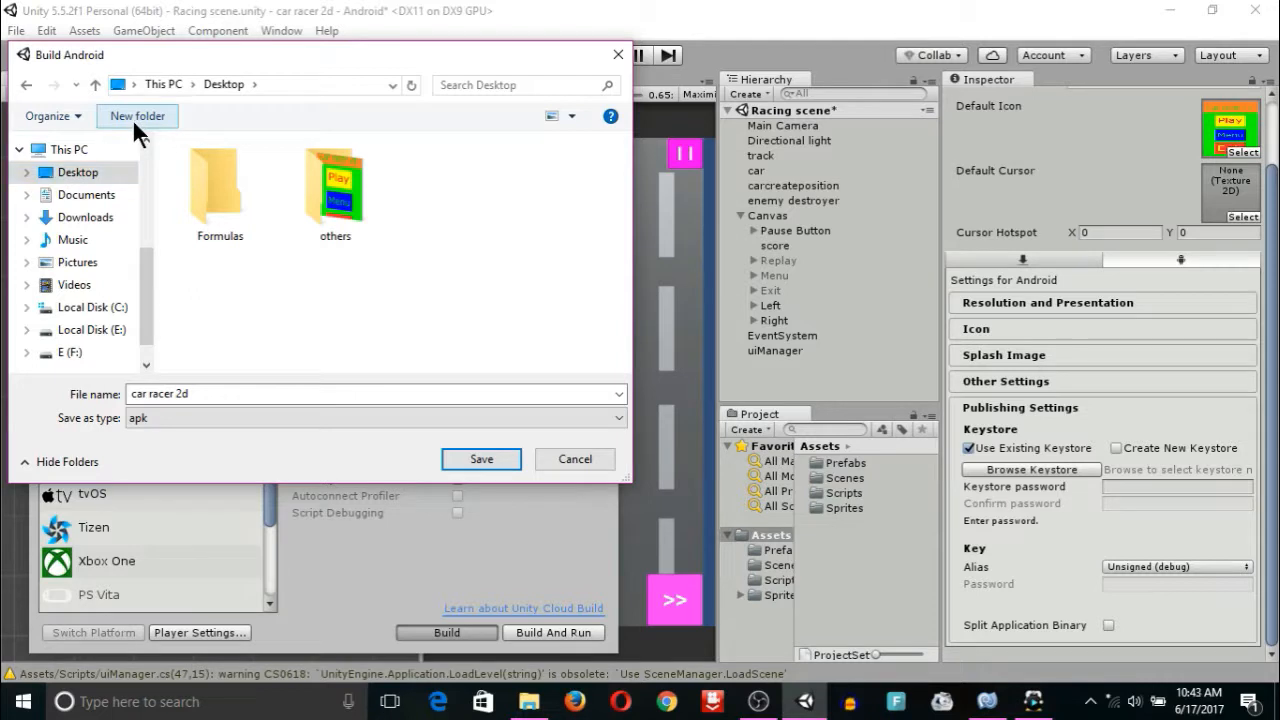
type("car racer")
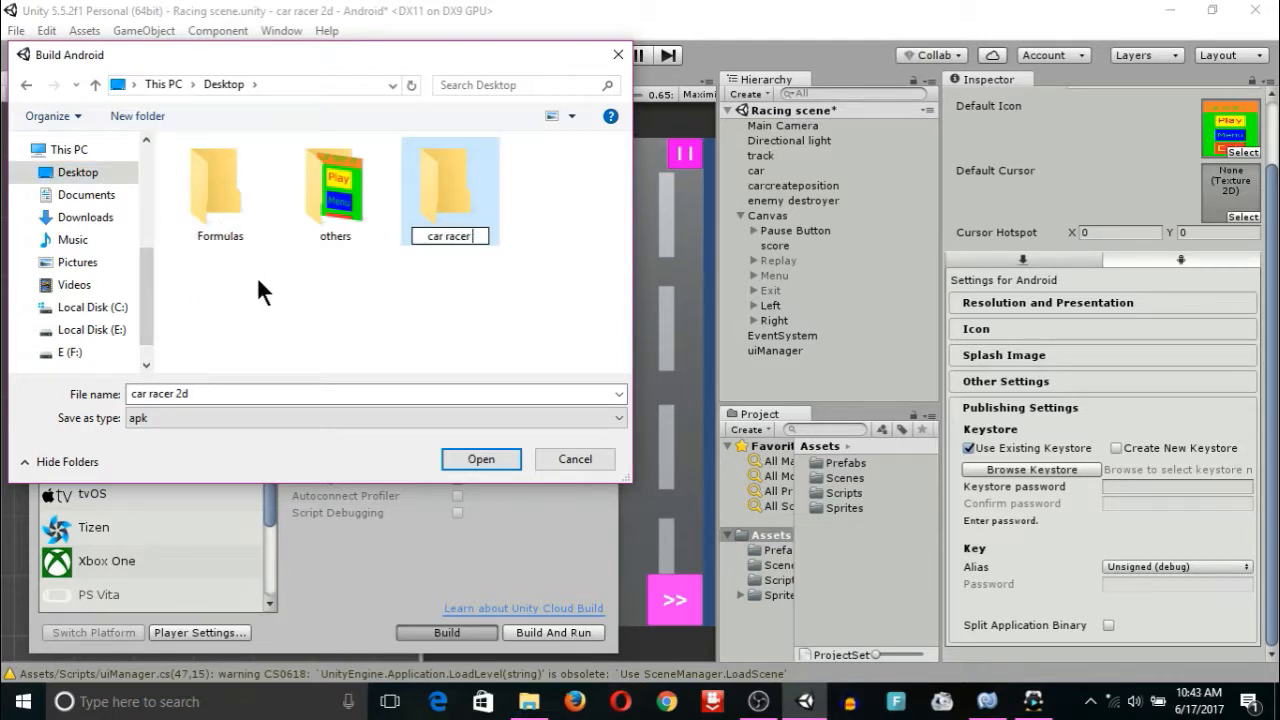
type(" 2d")
key("Return")
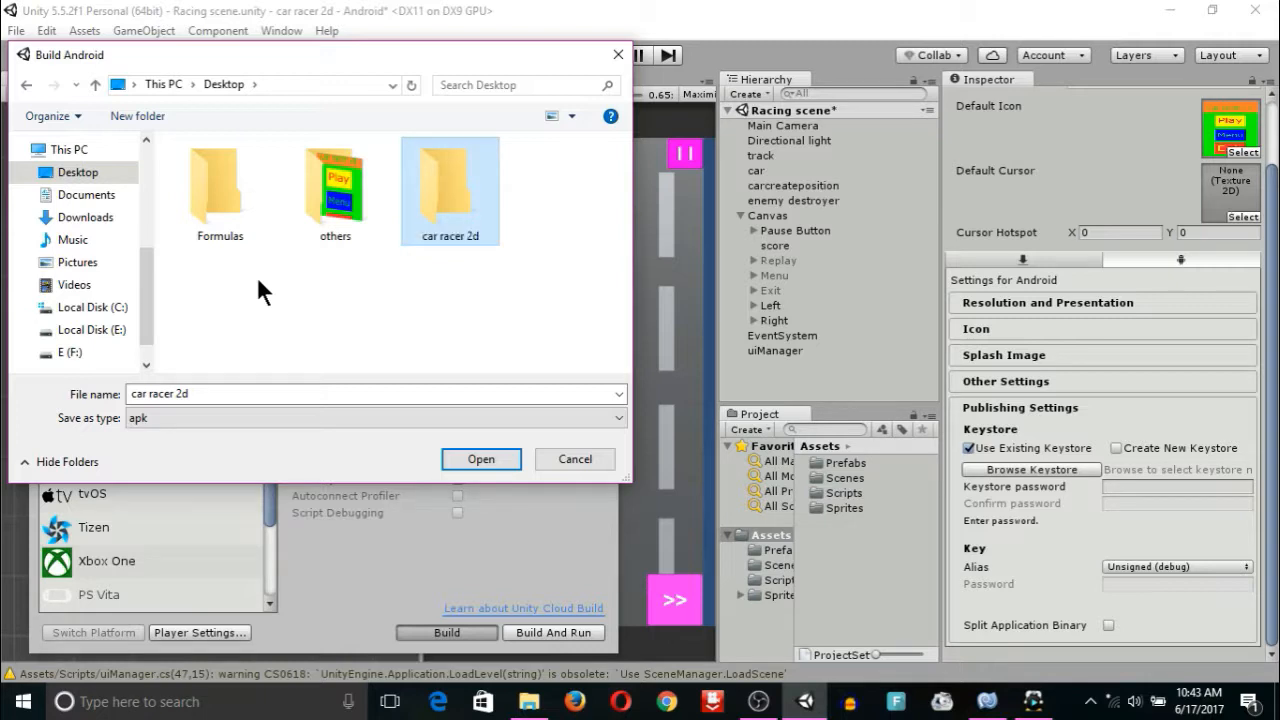
left_click(481, 459)
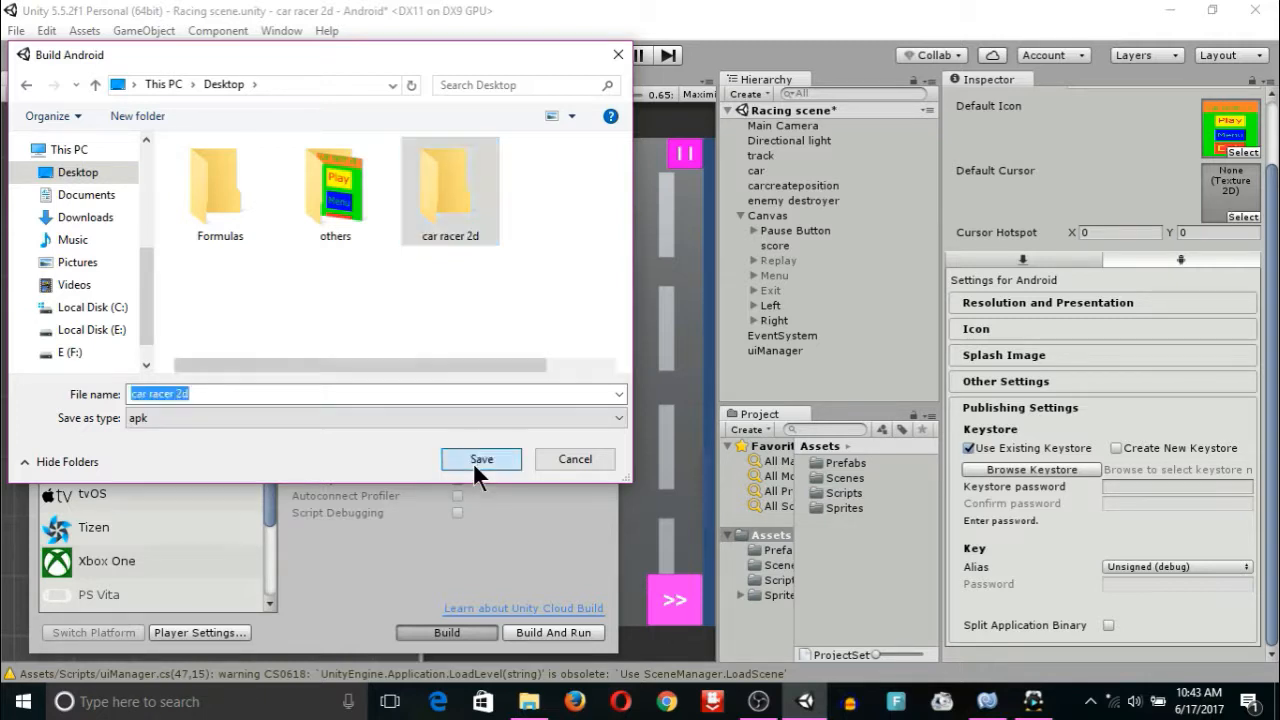
left_click(473, 462)
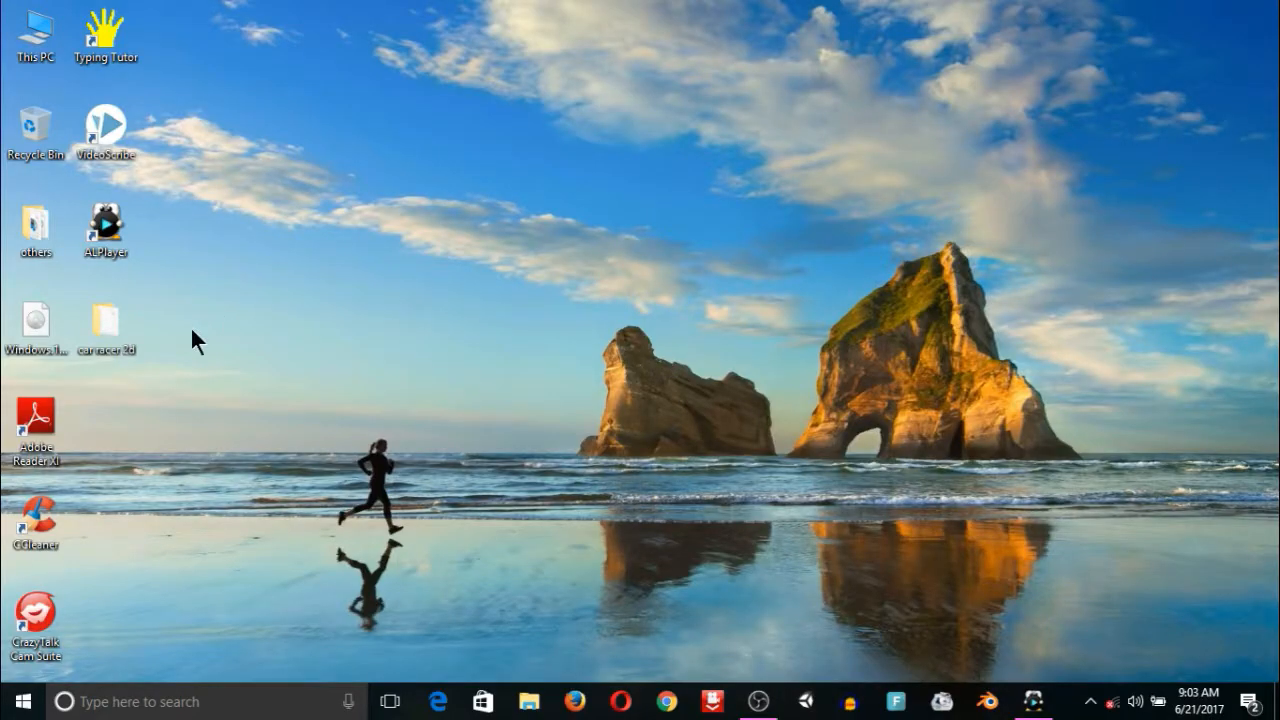
Step: Open the car racer 2d folder on the desktop, try to open car racer 2d.apk, and close the folder
double_click(100, 337)
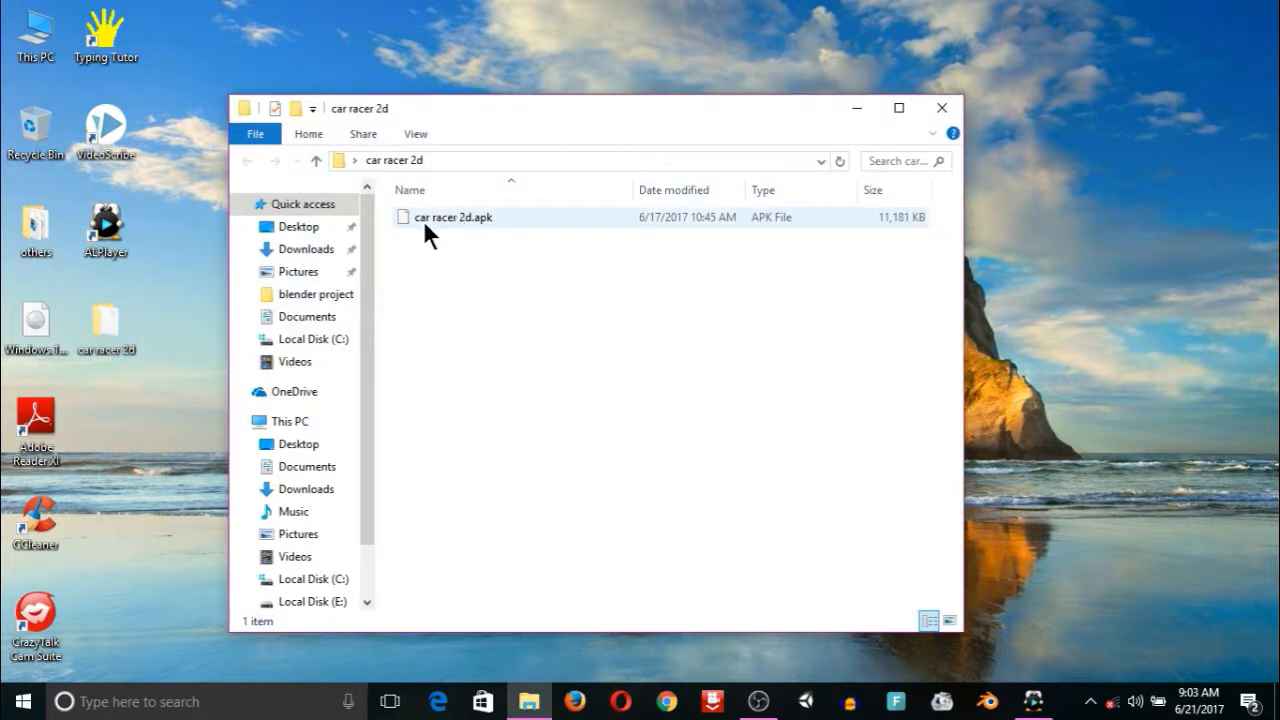
left_click(445, 216)
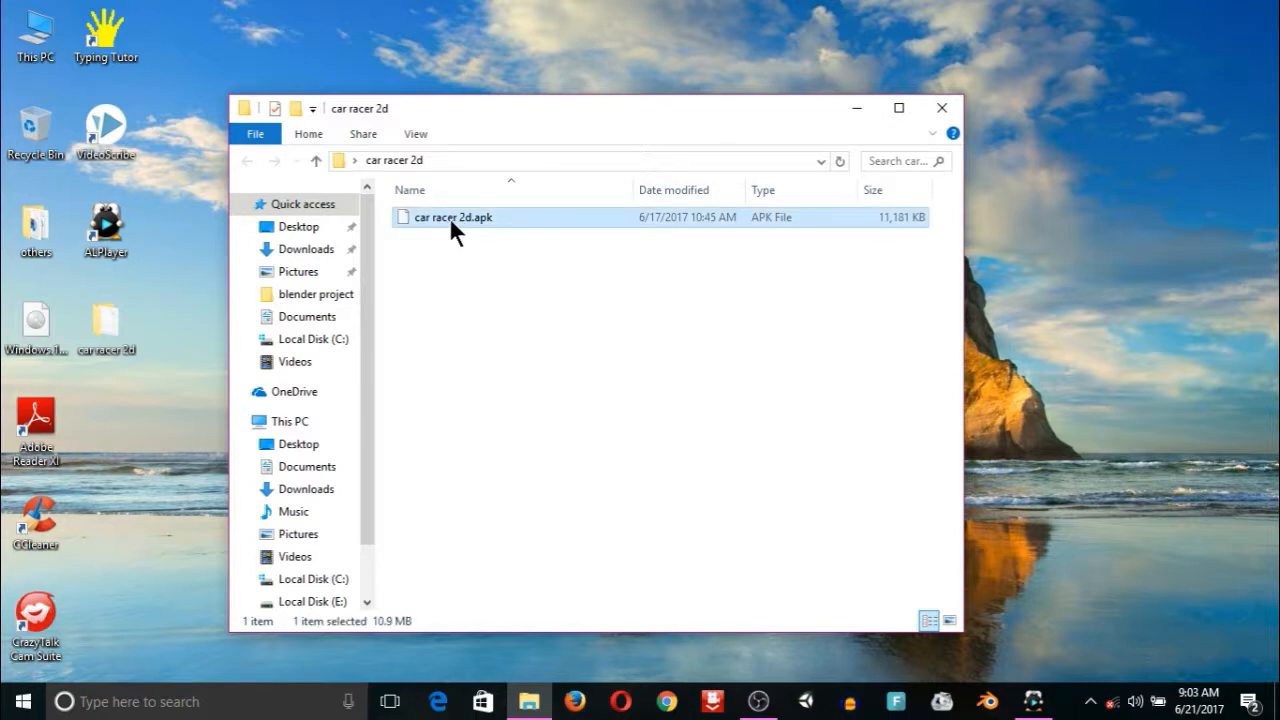
double_click(449, 217)
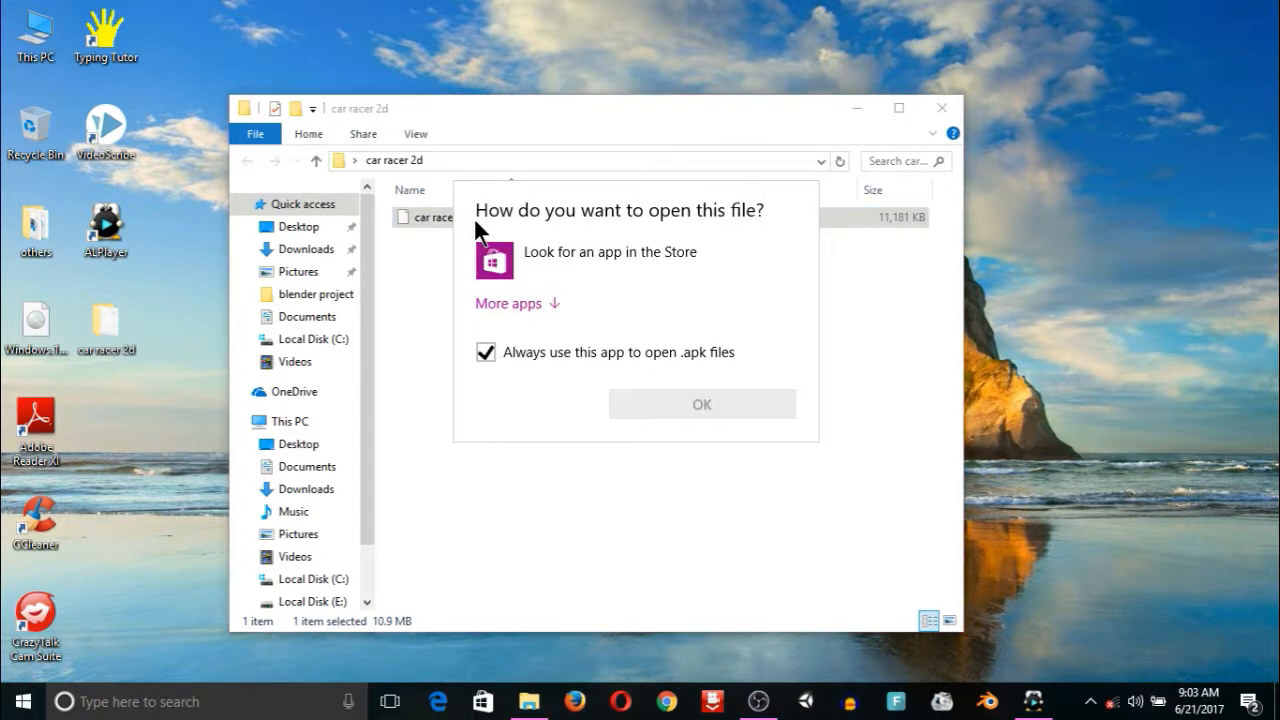
left_click(505, 534)
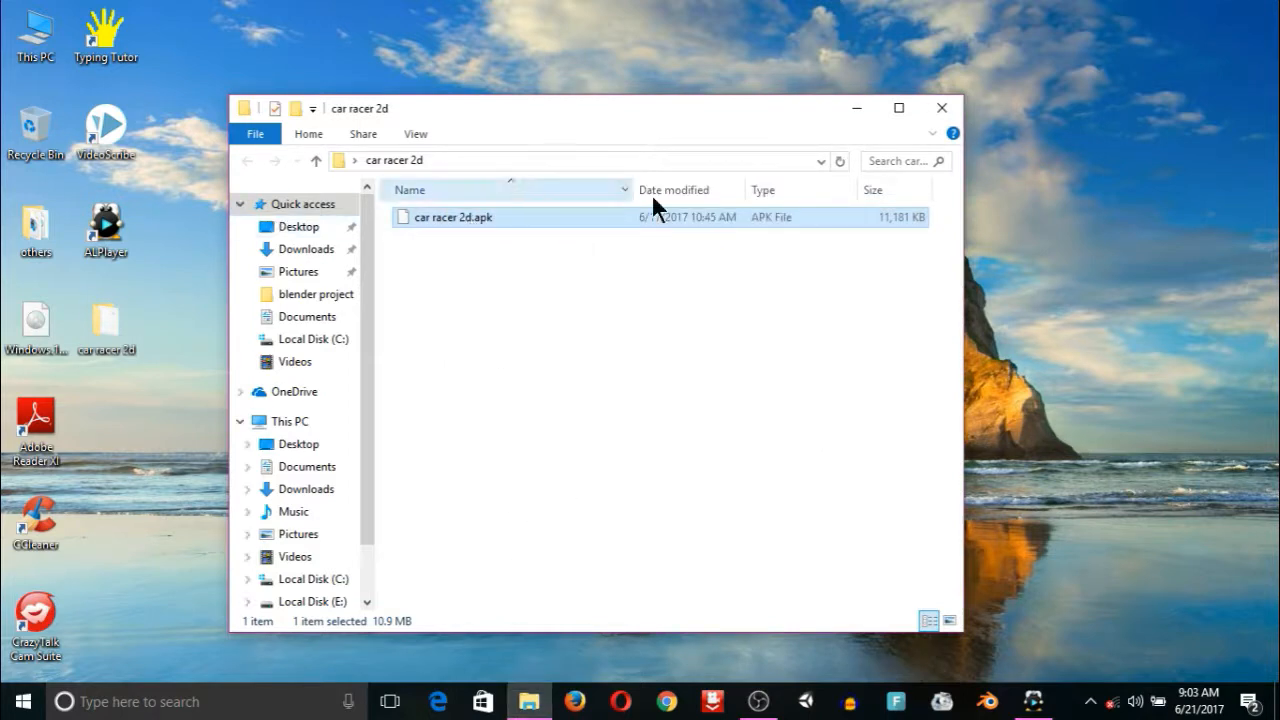
left_click(942, 108)
right_click(558, 145)
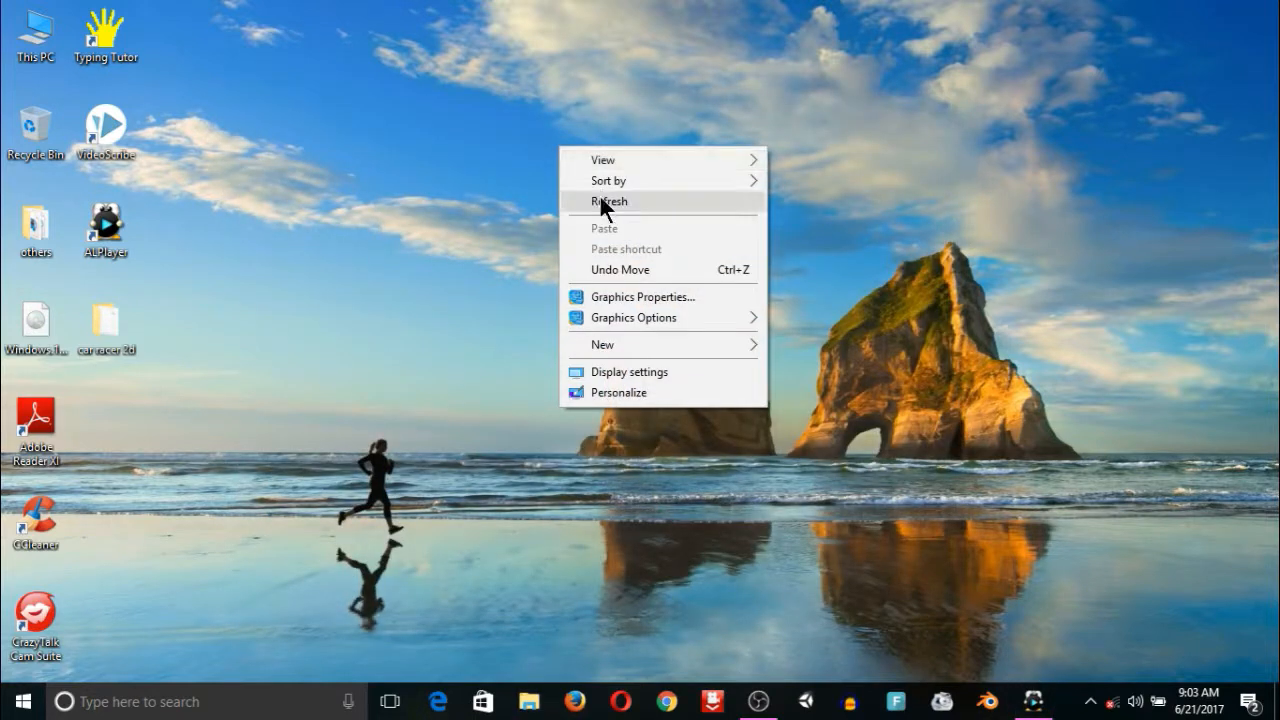
left_click(601, 199)
right_click(601, 199)
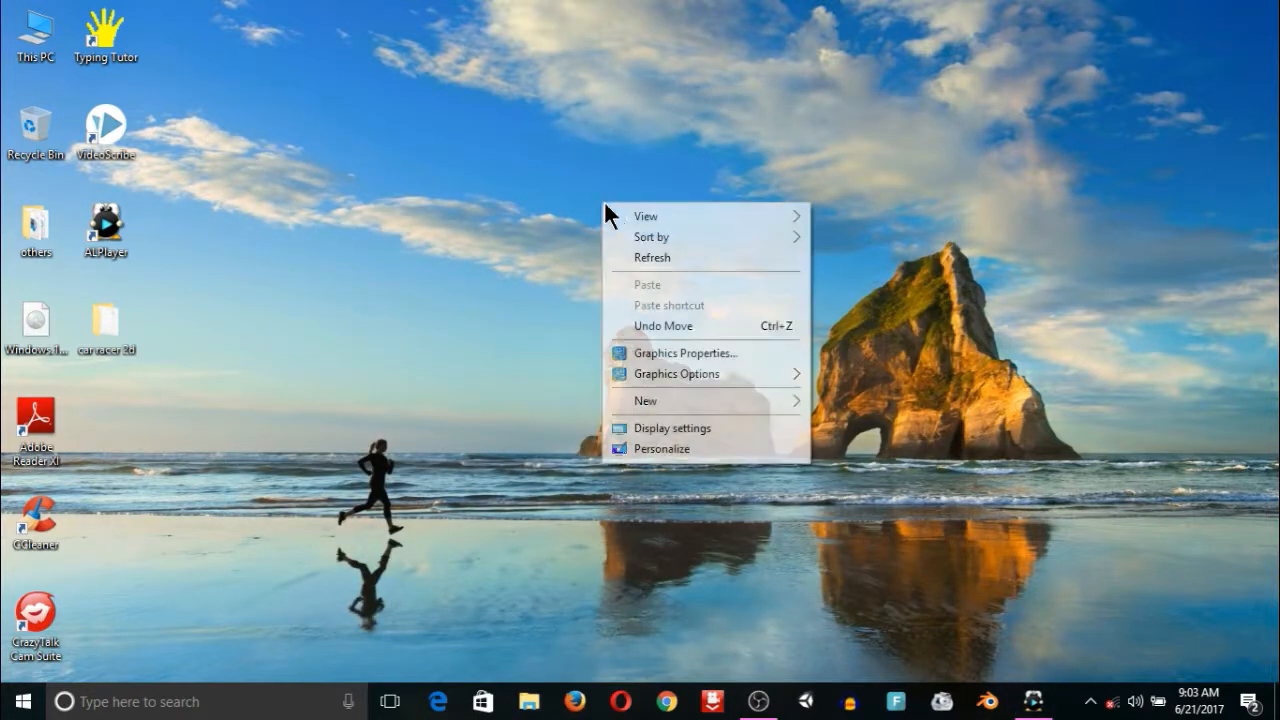
left_click(645, 257)
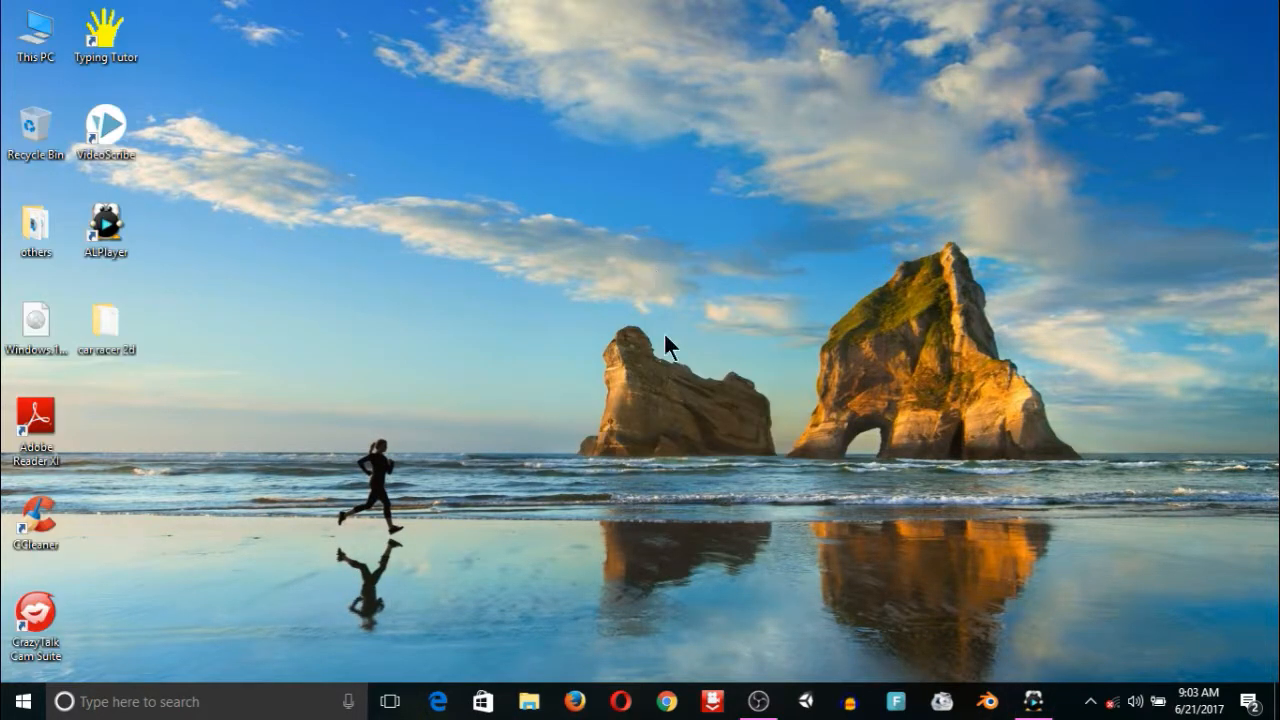